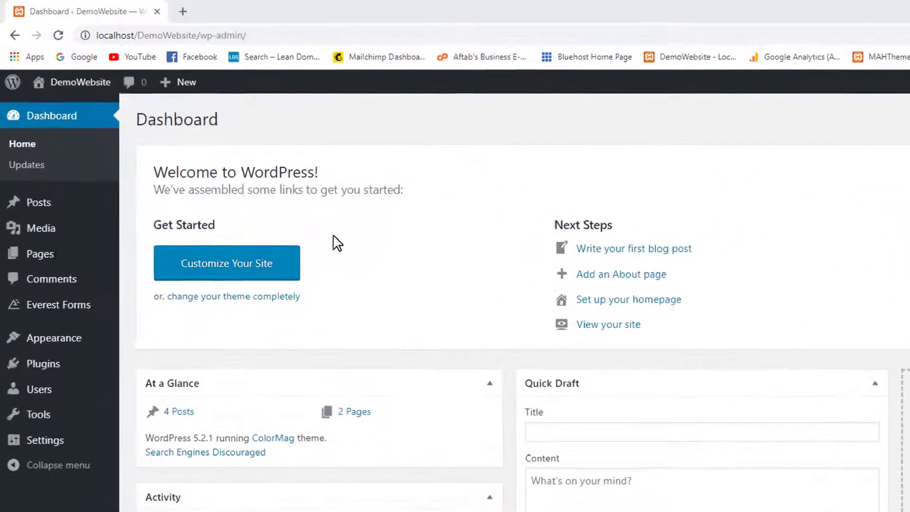
Open the DemoWebsite front page in a new browser tab, view it, then return to the Dashboard tab.
{"action": "mouse_move", "coordinate": [85, 97]}
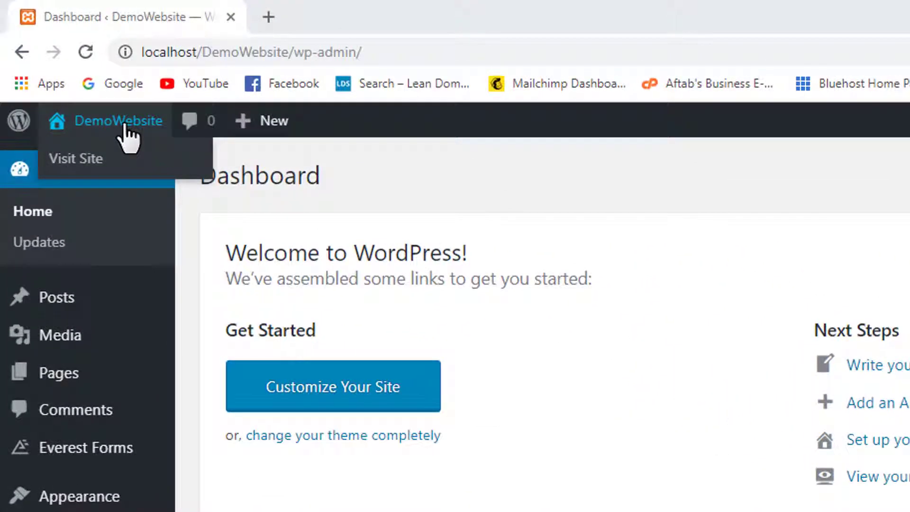
{"action": "right_click", "coordinate": [90, 127]}
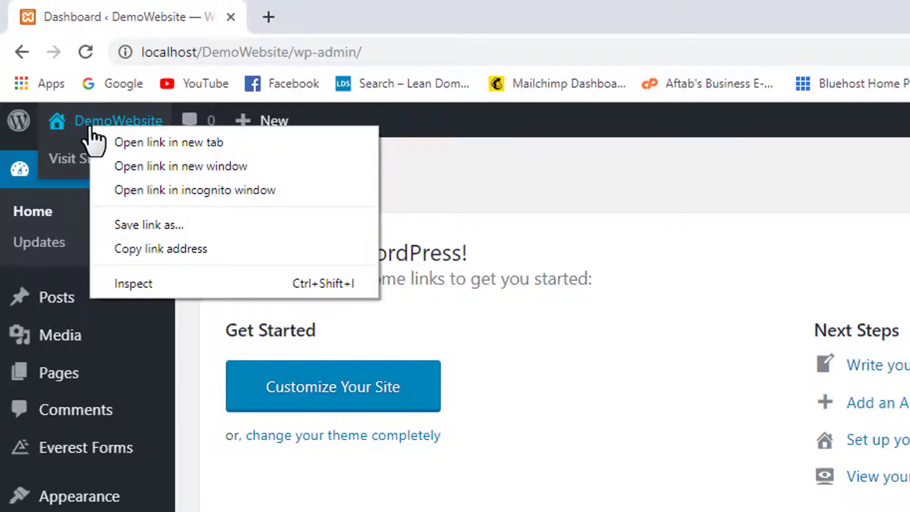
{"action": "left_click", "coordinate": [252, 142]}
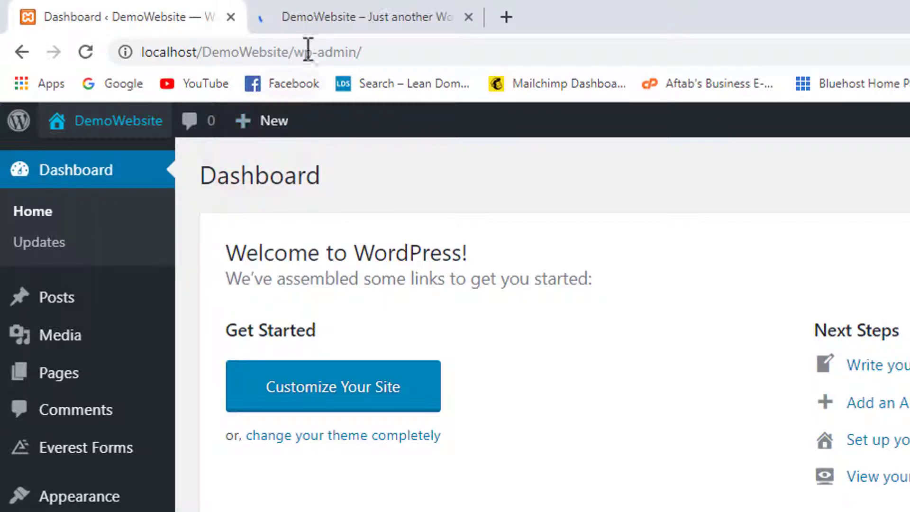
{"action": "left_click", "coordinate": [327, 10]}
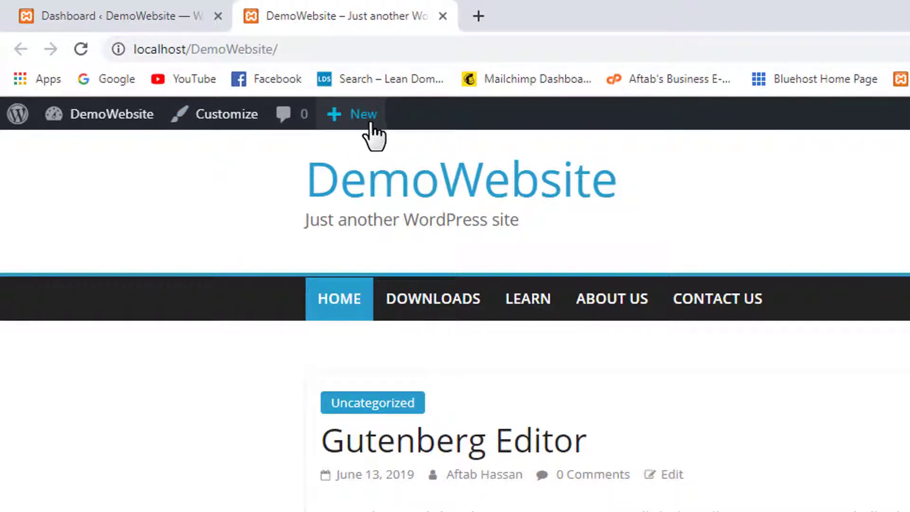
{"action": "mouse_move", "coordinate": [364, 117]}
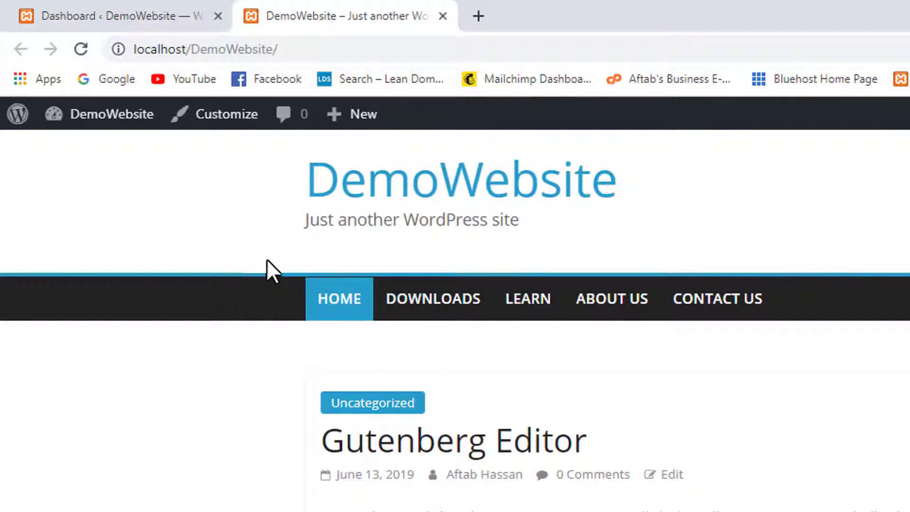
{"action": "left_click", "coordinate": [152, 19]}
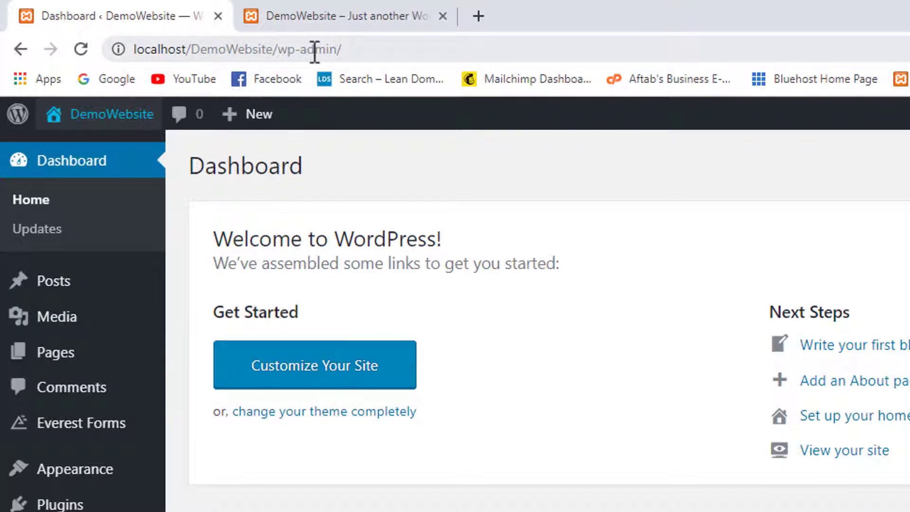
{"action": "left_click", "coordinate": [338, 15]}
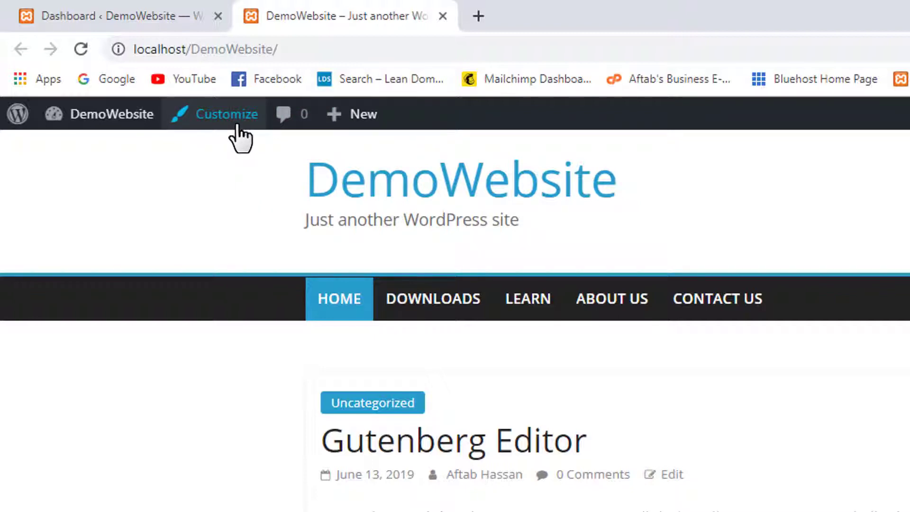
{"action": "left_click", "coordinate": [153, 10]}
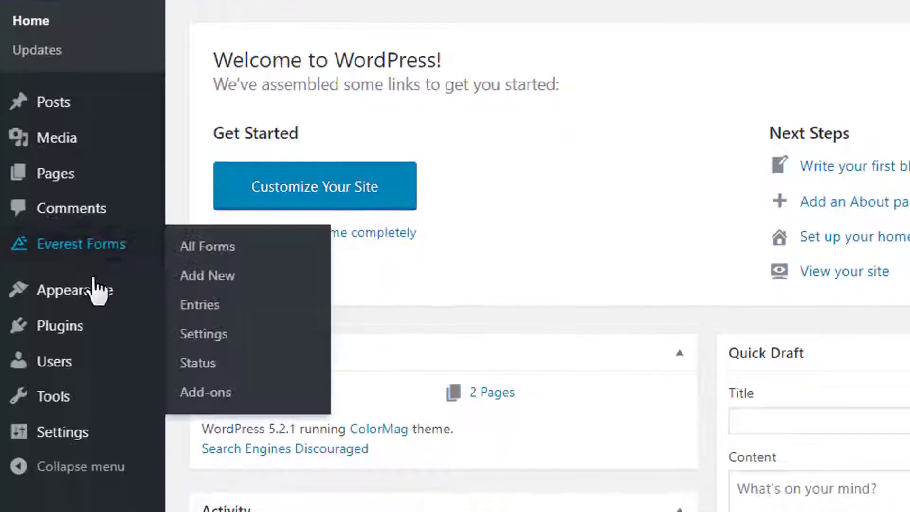
{"action": "mouse_move", "coordinate": [95, 298]}
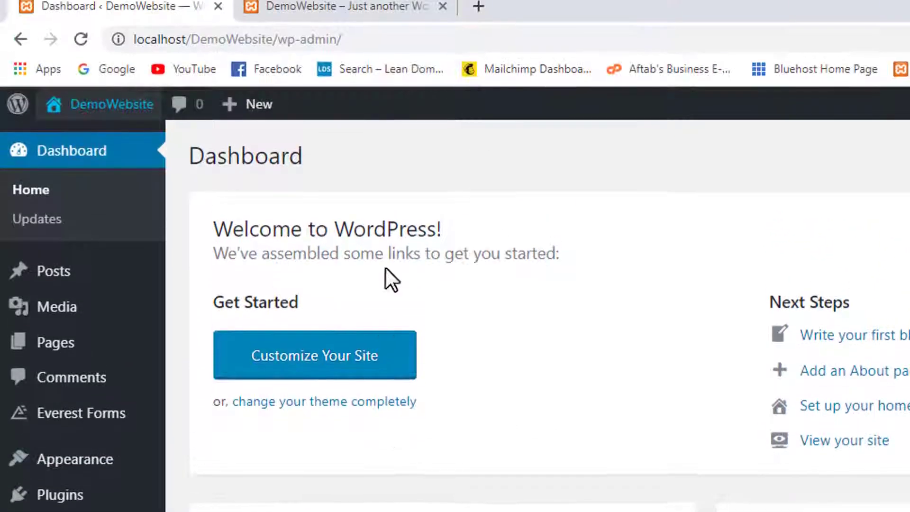
{"action": "left_click", "coordinate": [385, 14]}
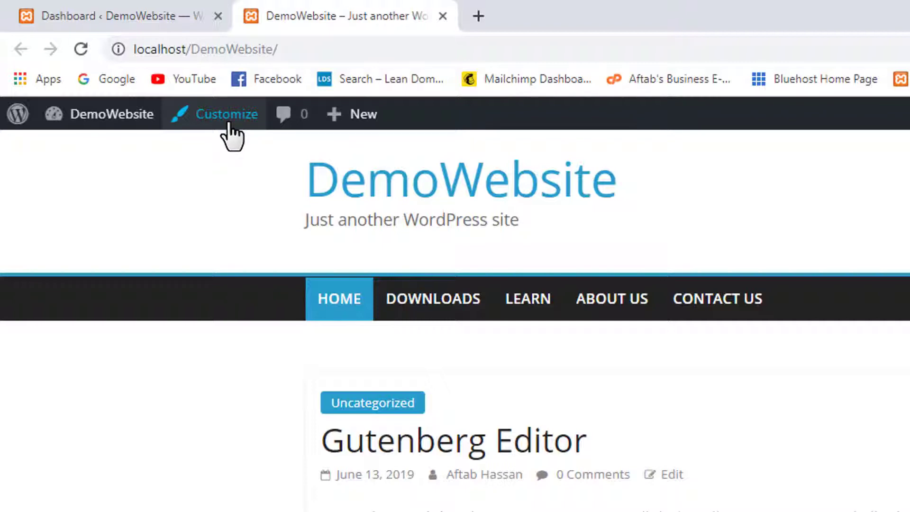
{"action": "scroll", "coordinate": [478, 291], "scroll_direction": "down", "scroll_amount": 3}
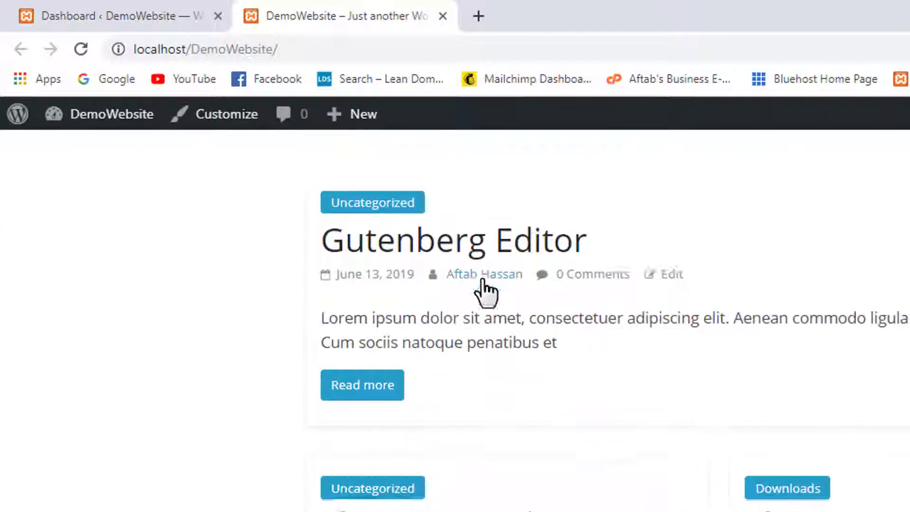
{"action": "scroll", "coordinate": [493, 292], "scroll_direction": "up", "scroll_amount": 5}
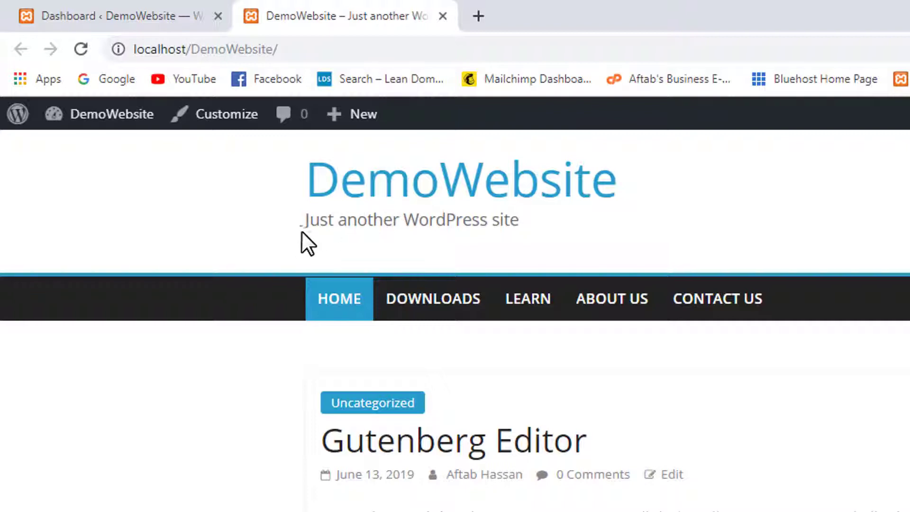
{"action": "left_click_drag", "start_coordinate": [420, 176], "coordinate": [27, 162]}
{"action": "left_click", "coordinate": [165, 14]}
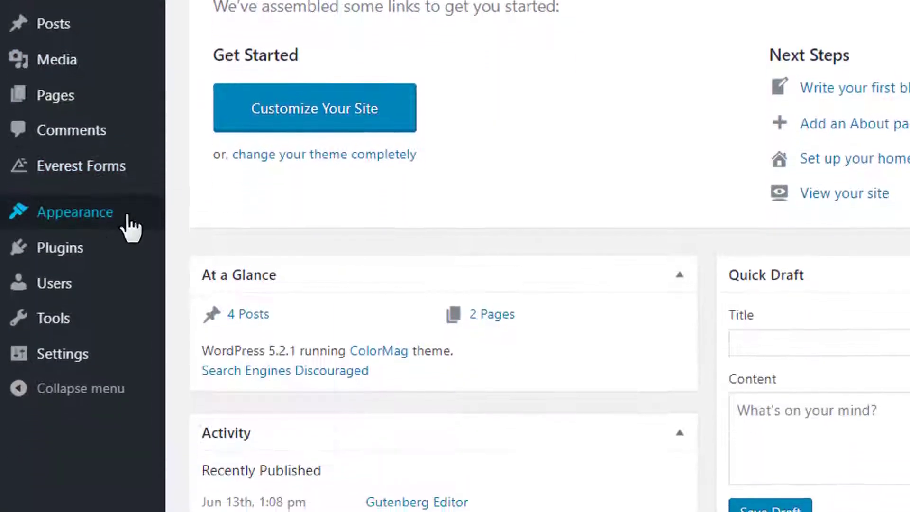
Go to Appearance > Themes and start adding a new theme.
{"action": "mouse_move", "coordinate": [128, 216]}
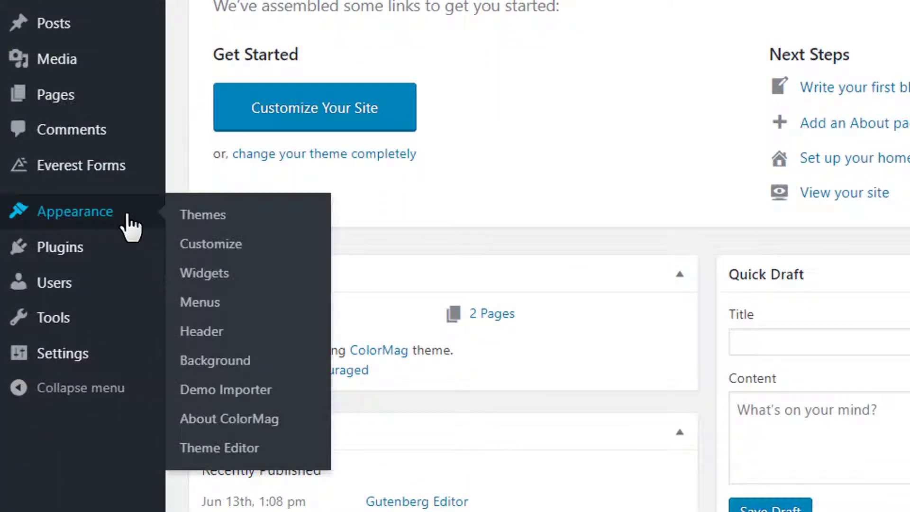
{"action": "left_click", "coordinate": [236, 220]}
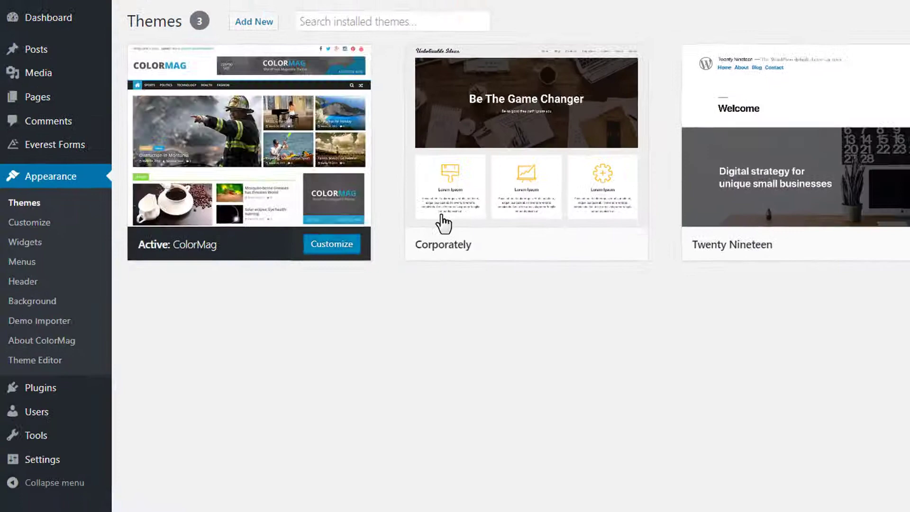
{"action": "mouse_move", "coordinate": [739, 163]}
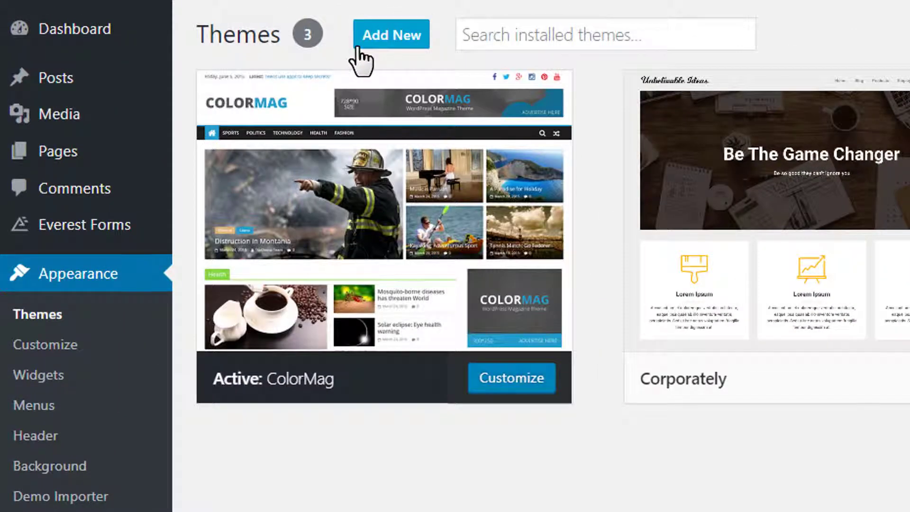
{"action": "left_click", "coordinate": [366, 49]}
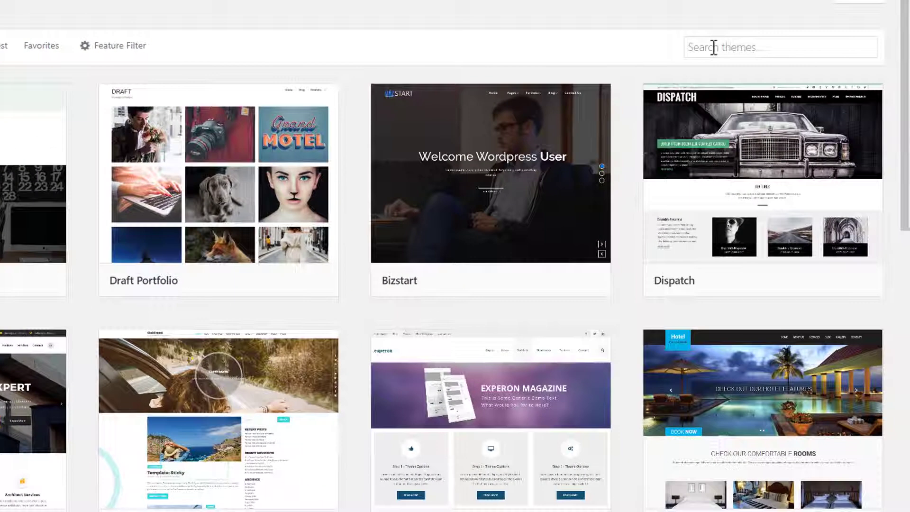
Search themes for 'corporate' and scroll the results to Corporately Blogging.
{"action": "left_click", "coordinate": [726, 47]}
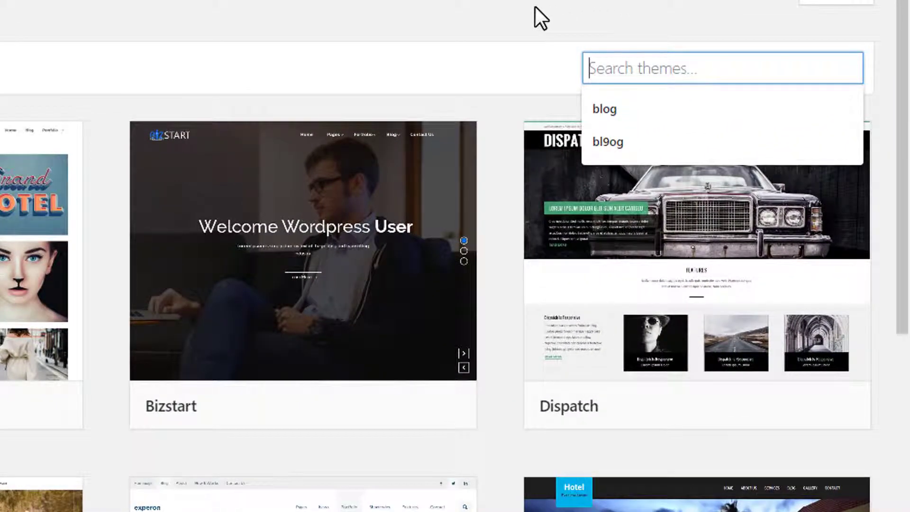
{"action": "type", "text": "corporate"}
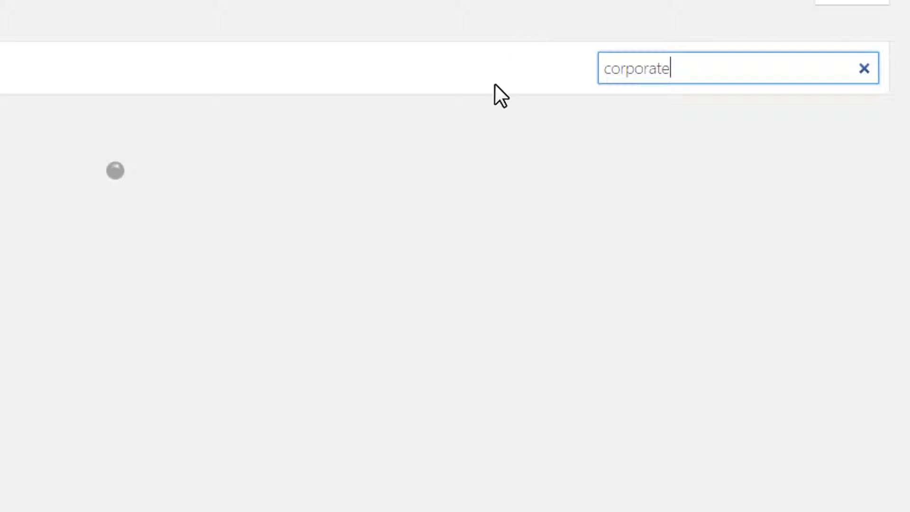
{"action": "scroll", "coordinate": [472, 183], "scroll_direction": "down", "scroll_amount": 2}
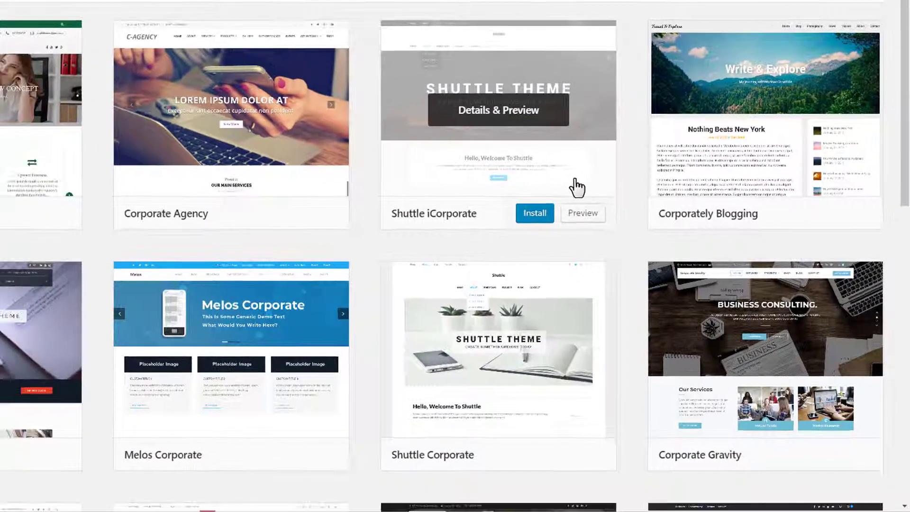
{"action": "mouse_move", "coordinate": [659, 213]}
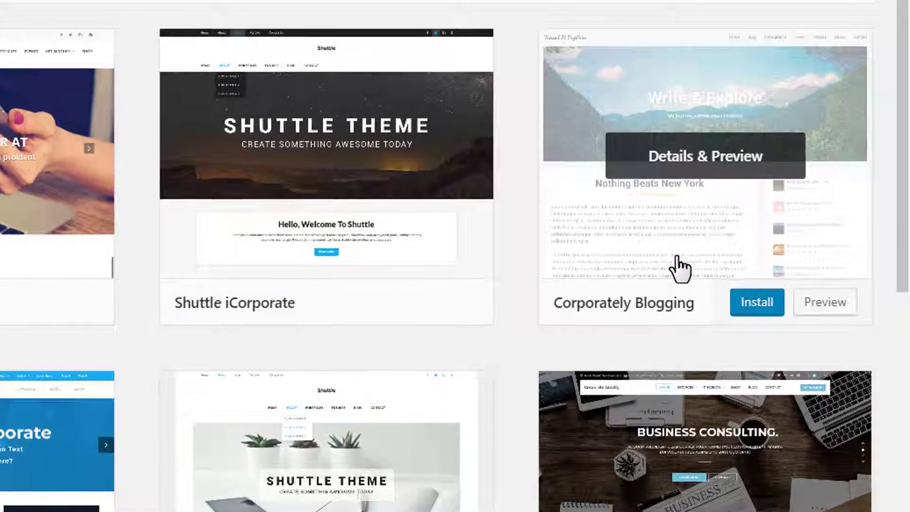
{"action": "scroll", "coordinate": [759, 186], "scroll_direction": "down", "scroll_amount": 2}
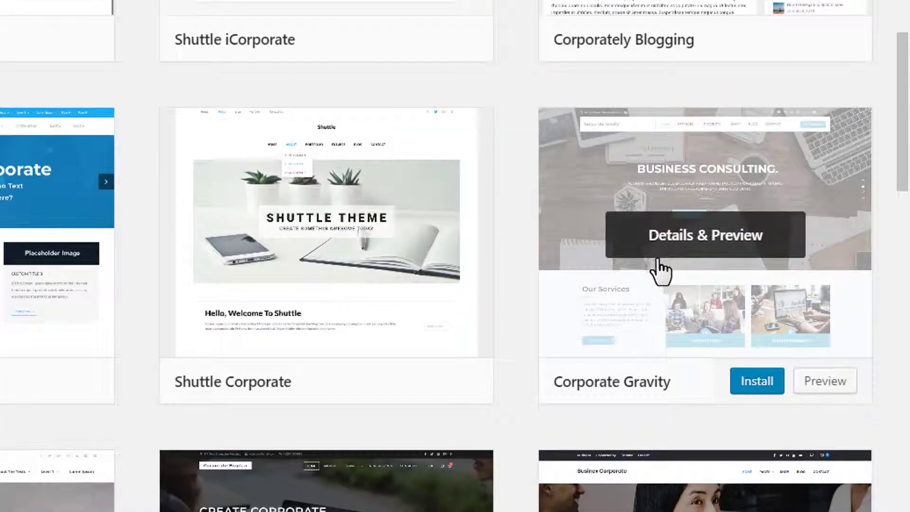
{"action": "scroll", "coordinate": [713, 264], "scroll_direction": "up", "scroll_amount": 6}
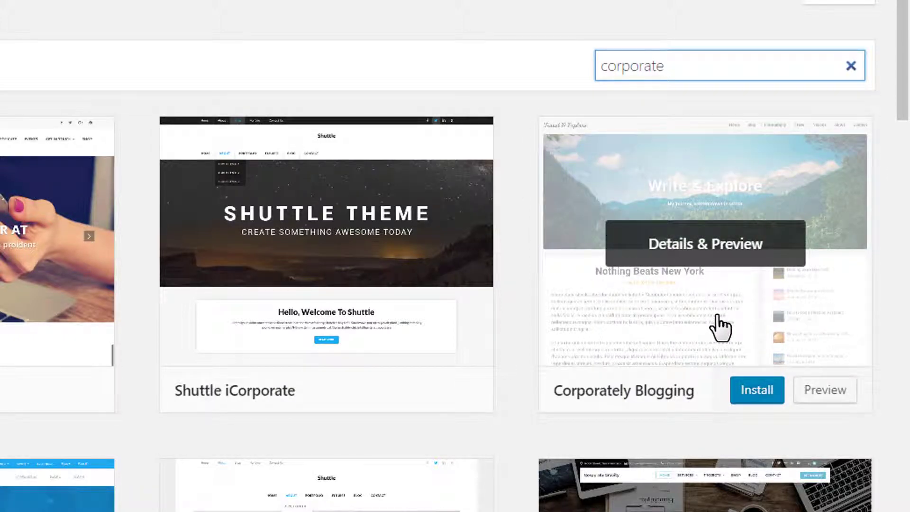
Install the Corporately Blogging theme and activate it.
{"action": "left_click", "coordinate": [748, 399]}
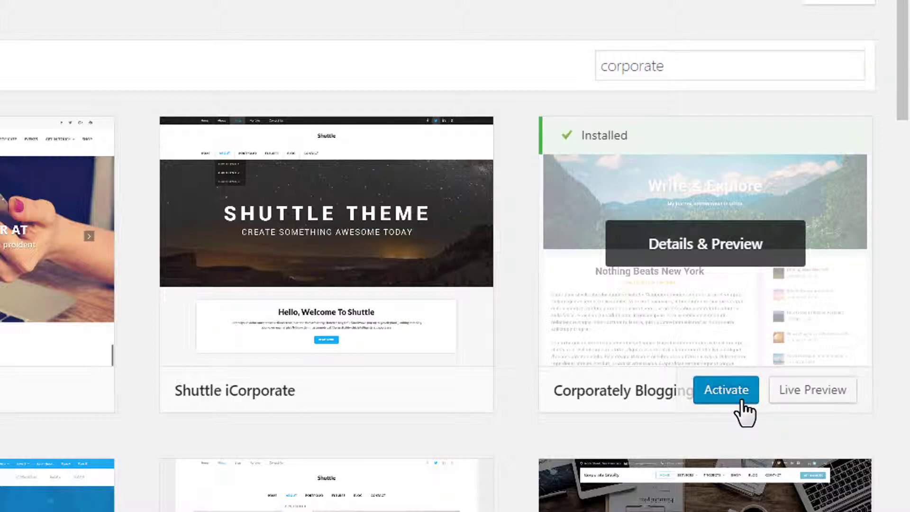
{"action": "left_click", "coordinate": [742, 401]}
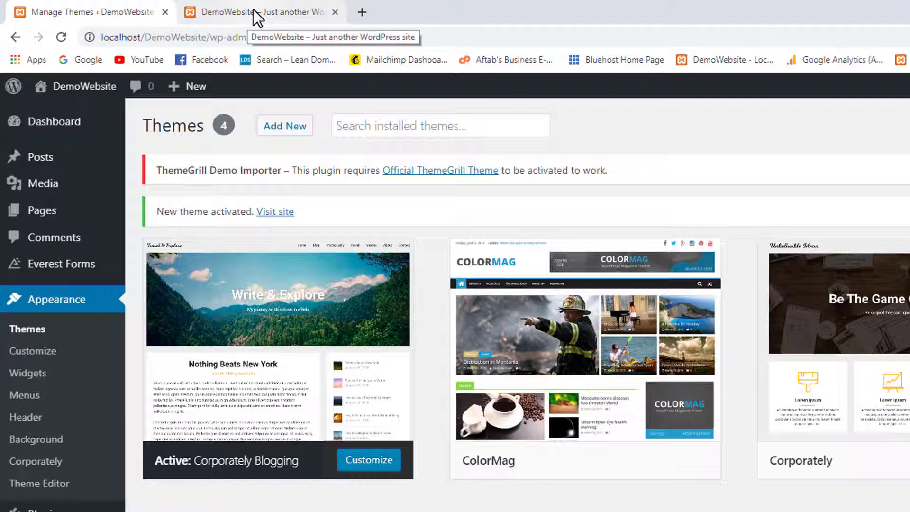
{"action": "left_click", "coordinate": [253, 10]}
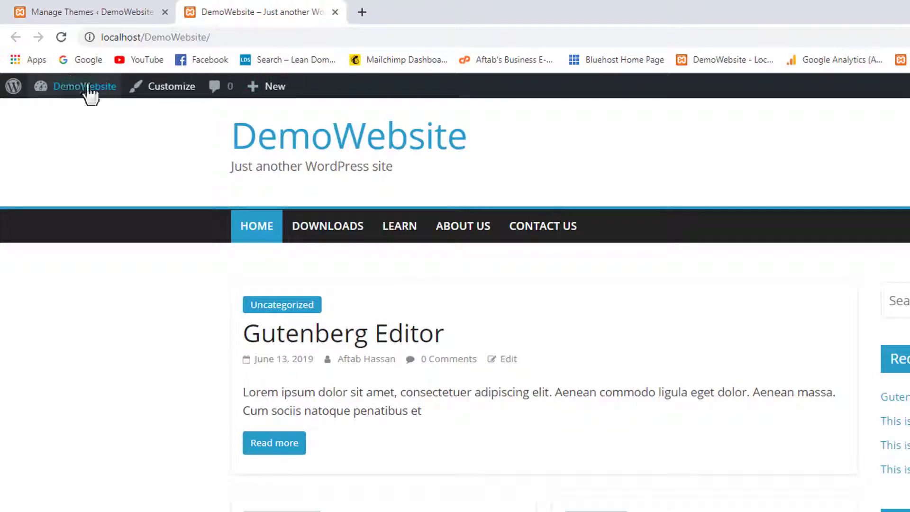
{"action": "left_click", "coordinate": [61, 38]}
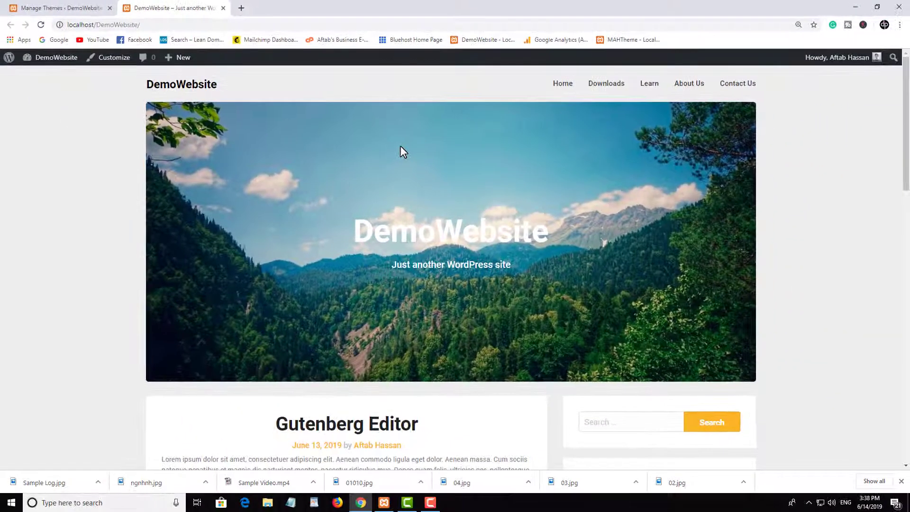
{"action": "scroll", "coordinate": [401, 147], "scroll_direction": "down", "scroll_amount": 4}
{"action": "scroll", "coordinate": [402, 147], "scroll_direction": "up", "scroll_amount": 3}
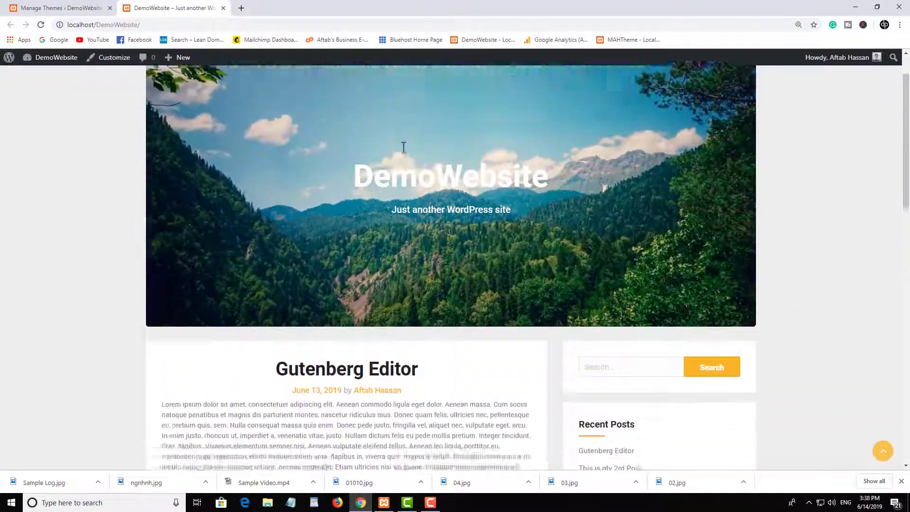
{"action": "scroll", "coordinate": [404, 147], "scroll_direction": "up", "scroll_amount": 1}
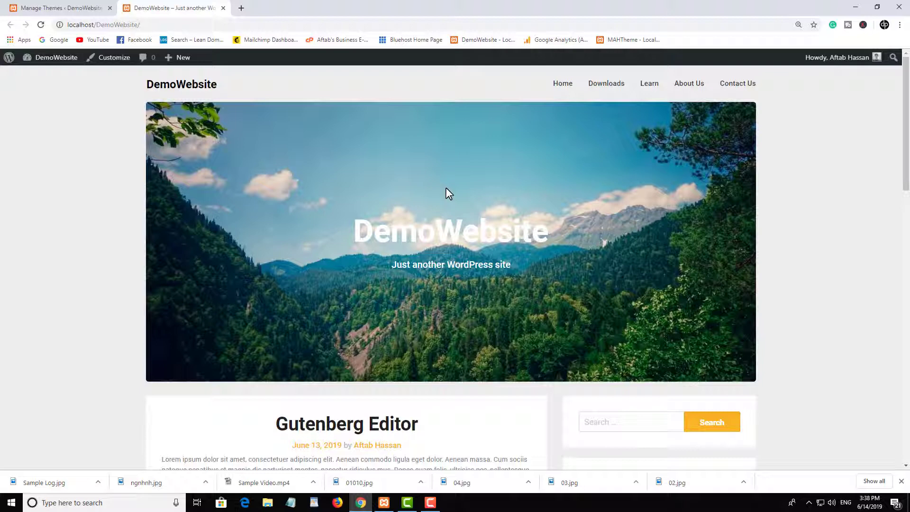
{"action": "scroll", "coordinate": [578, 183], "scroll_direction": "down", "scroll_amount": 5}
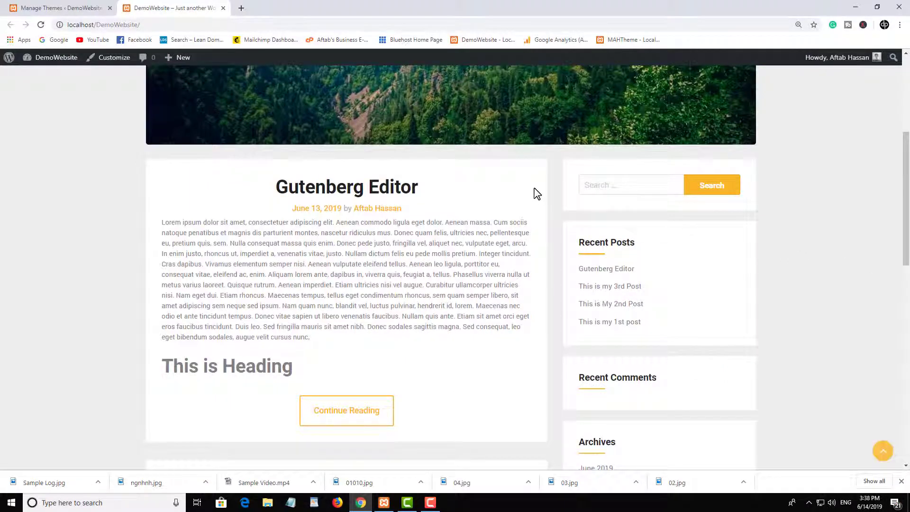
{"action": "scroll", "coordinate": [534, 193], "scroll_direction": "down", "scroll_amount": 2}
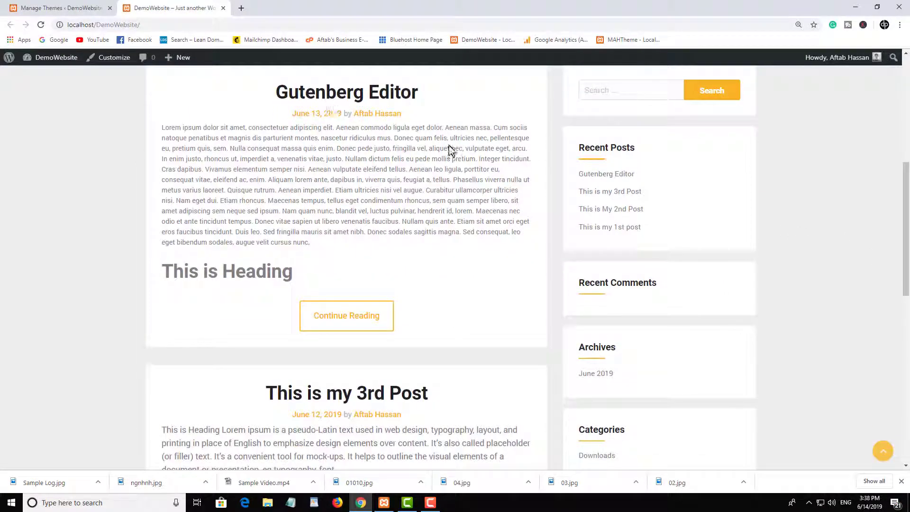
{"action": "scroll", "coordinate": [439, 271], "scroll_direction": "down", "scroll_amount": 1}
{"action": "scroll", "coordinate": [403, 256], "scroll_direction": "down", "scroll_amount": 3}
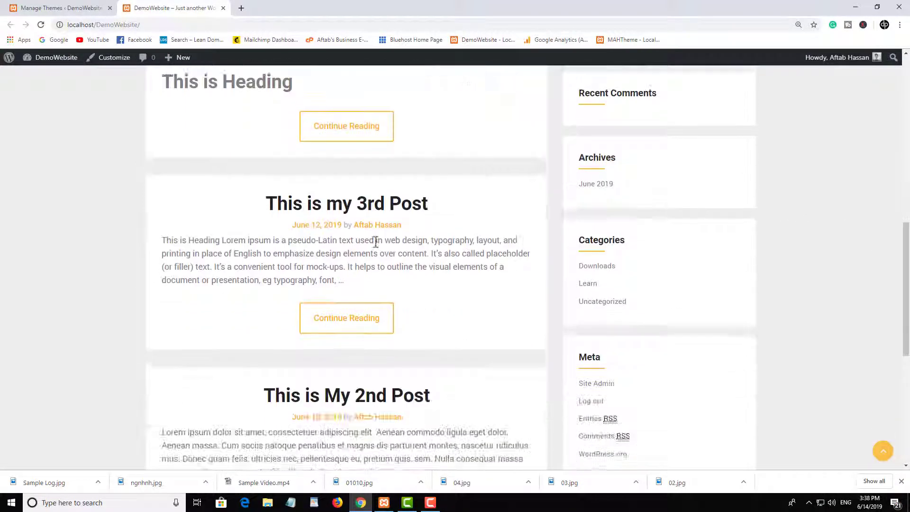
{"action": "scroll", "coordinate": [386, 217], "scroll_direction": "down", "scroll_amount": 5}
{"action": "scroll", "coordinate": [406, 209], "scroll_direction": "up", "scroll_amount": 8}
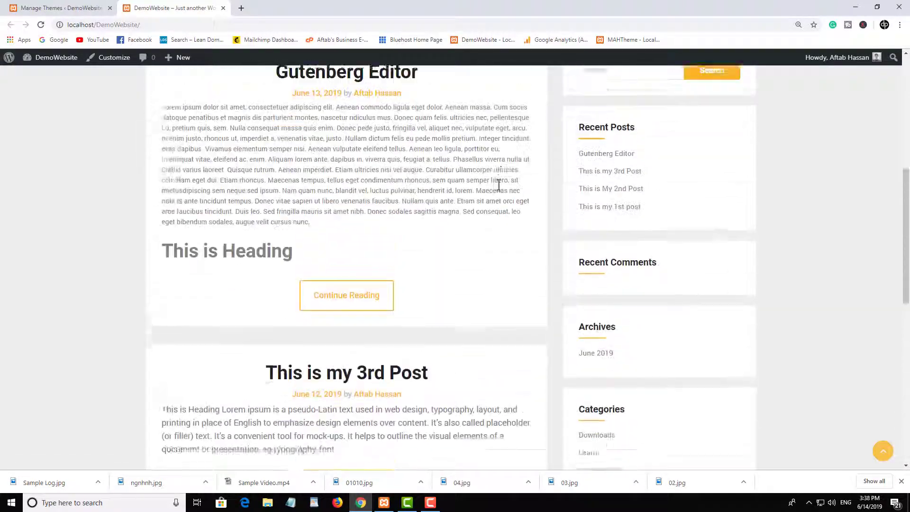
{"action": "scroll", "coordinate": [642, 221], "scroll_direction": "down", "scroll_amount": 2}
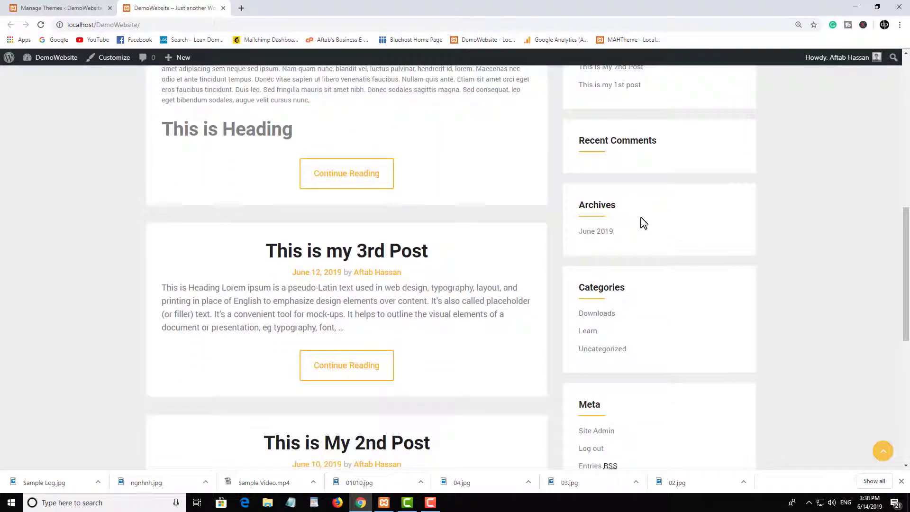
{"action": "scroll", "coordinate": [642, 220], "scroll_direction": "up", "scroll_amount": 8}
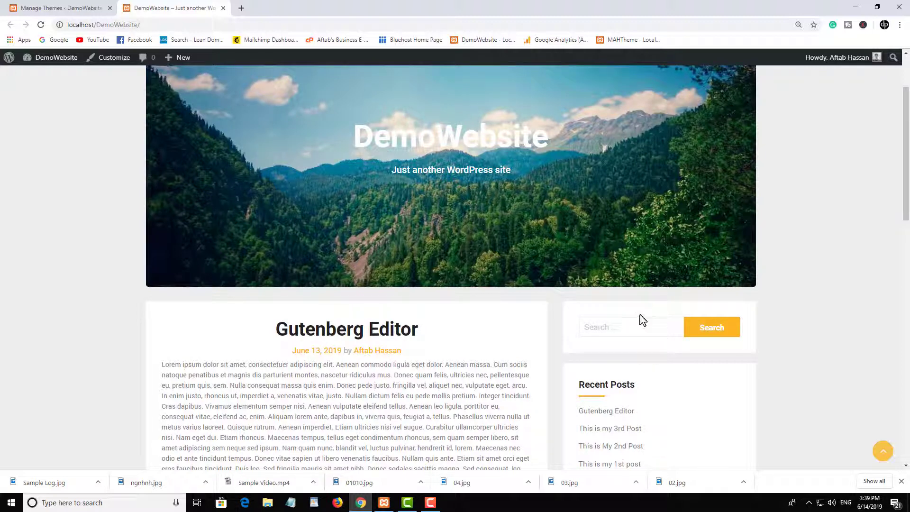
{"action": "scroll", "coordinate": [632, 309], "scroll_direction": "up", "scroll_amount": 3}
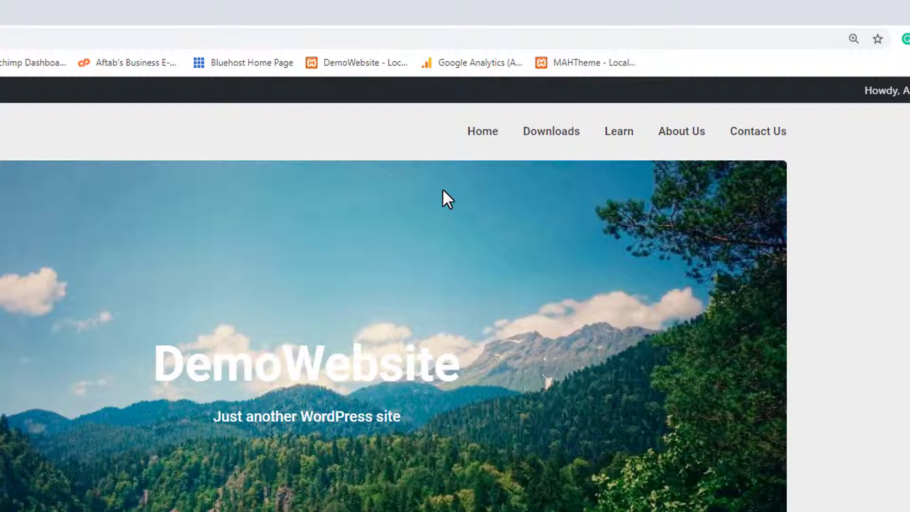
{"action": "scroll", "coordinate": [524, 295], "scroll_direction": "down", "scroll_amount": 1}
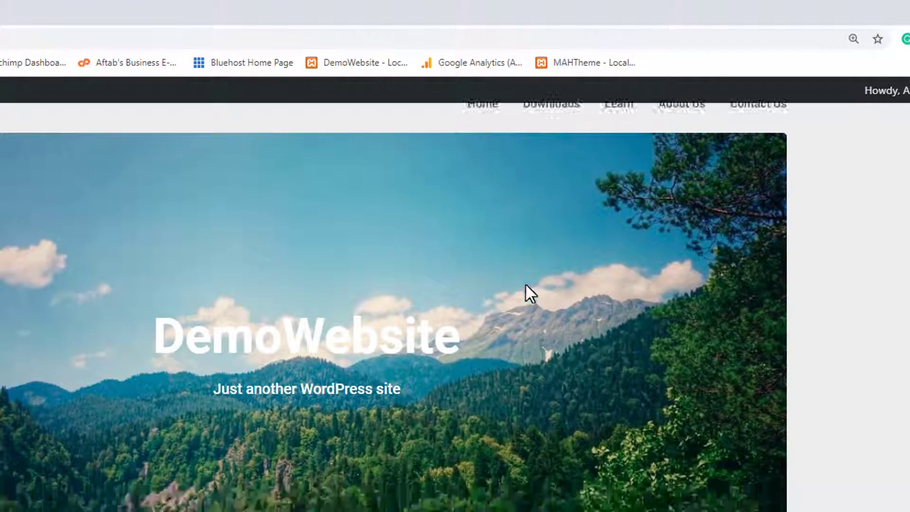
{"action": "scroll", "coordinate": [467, 366], "scroll_direction": "up", "scroll_amount": 1}
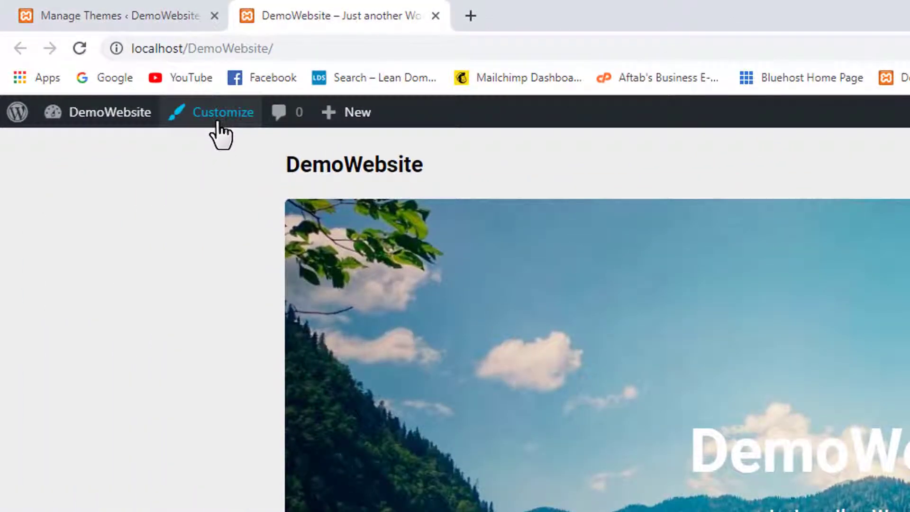
Launch the Customizer from the admin bar and scroll through the Corporately Blogging site preview.
{"action": "left_click", "coordinate": [218, 122]}
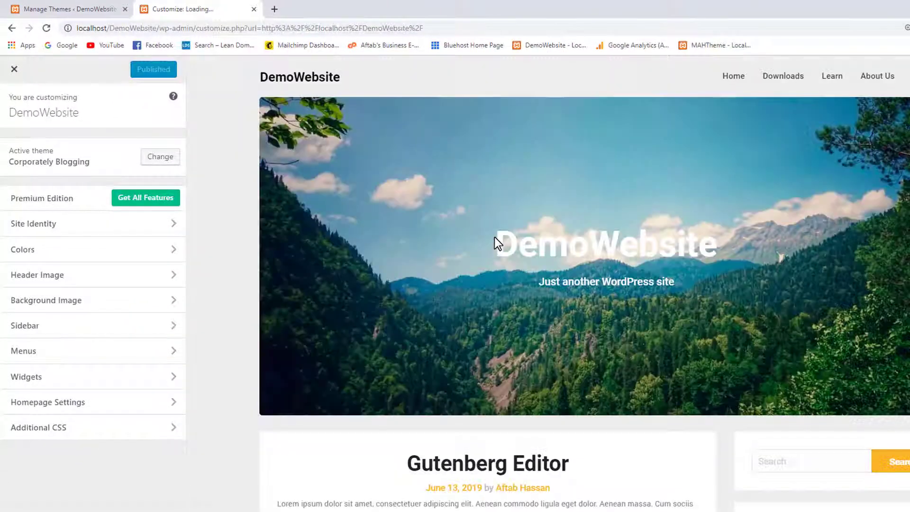
{"action": "scroll", "coordinate": [538, 239], "scroll_direction": "down", "scroll_amount": 6}
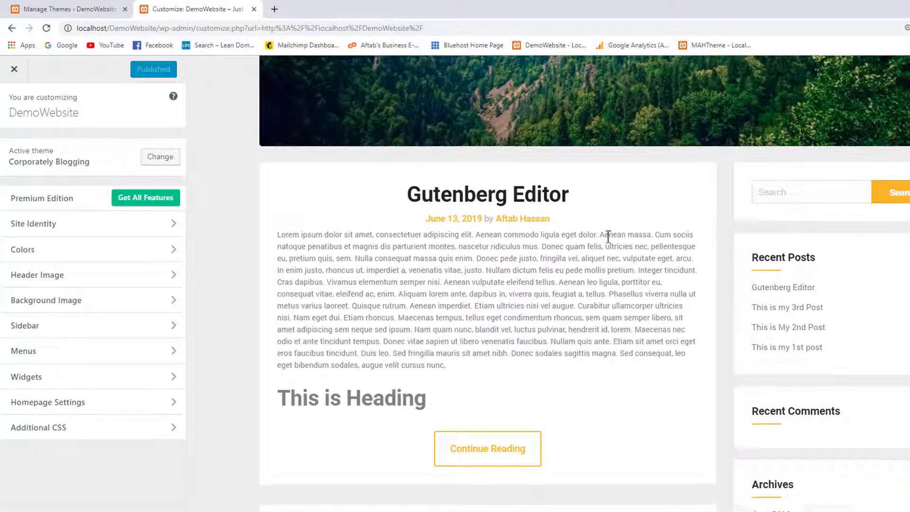
{"action": "scroll", "coordinate": [608, 236], "scroll_direction": "up", "scroll_amount": 6}
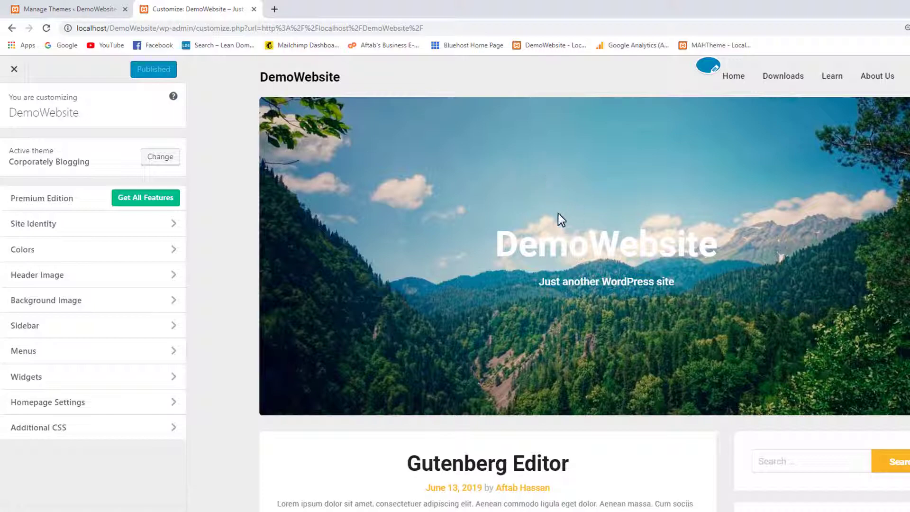
{"action": "scroll", "coordinate": [650, 227], "scroll_direction": "down", "scroll_amount": 5}
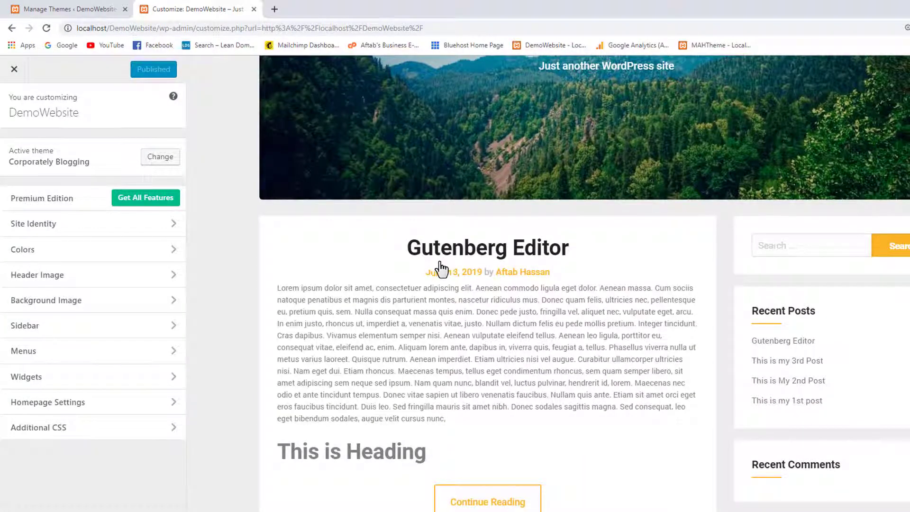
{"action": "scroll", "coordinate": [522, 199], "scroll_direction": "up", "scroll_amount": 5}
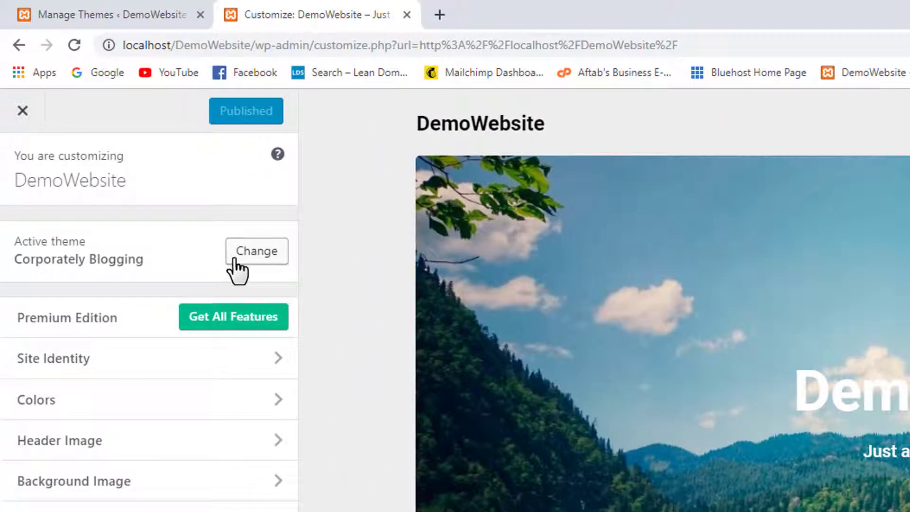
{"action": "left_click", "coordinate": [235, 260]}
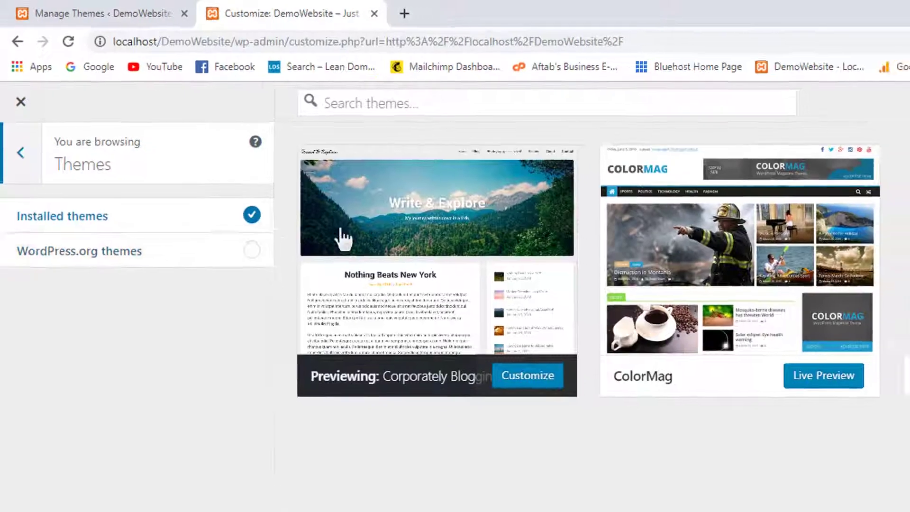
{"action": "mouse_move", "coordinate": [393, 231]}
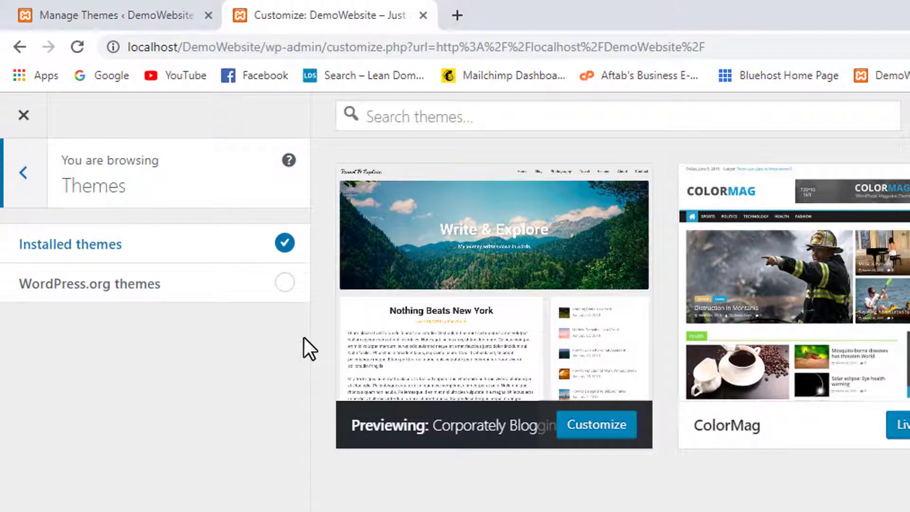
{"action": "left_click", "coordinate": [30, 191]}
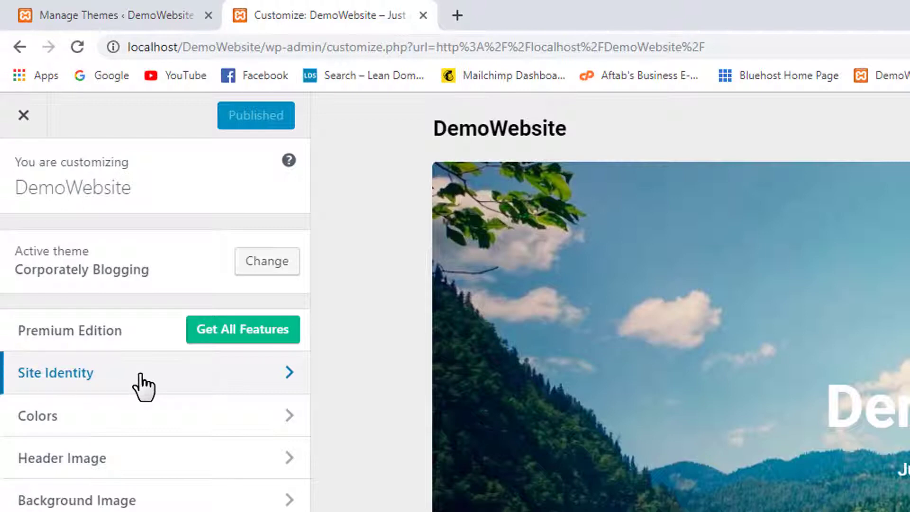
In Site Identity, replace the DemoWebsite site title with the owner's full name.
{"action": "left_click", "coordinate": [140, 375]}
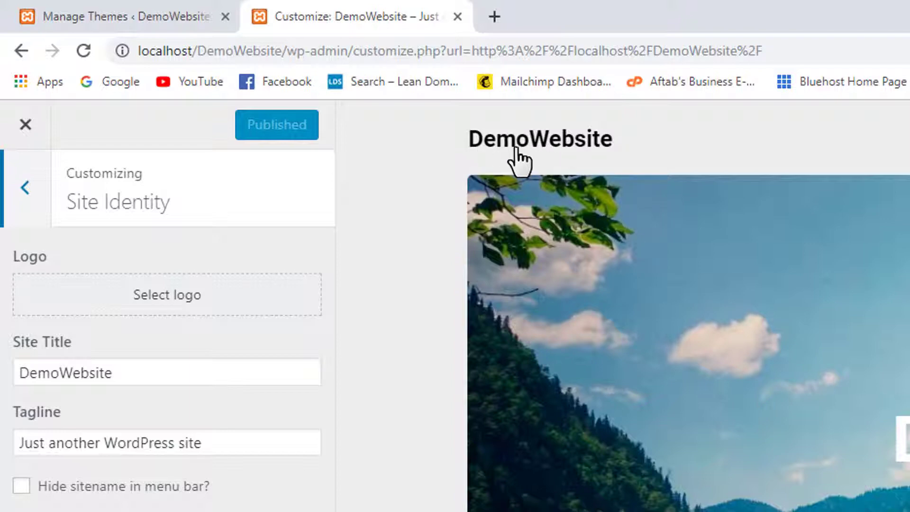
{"action": "double_click", "coordinate": [138, 370]}
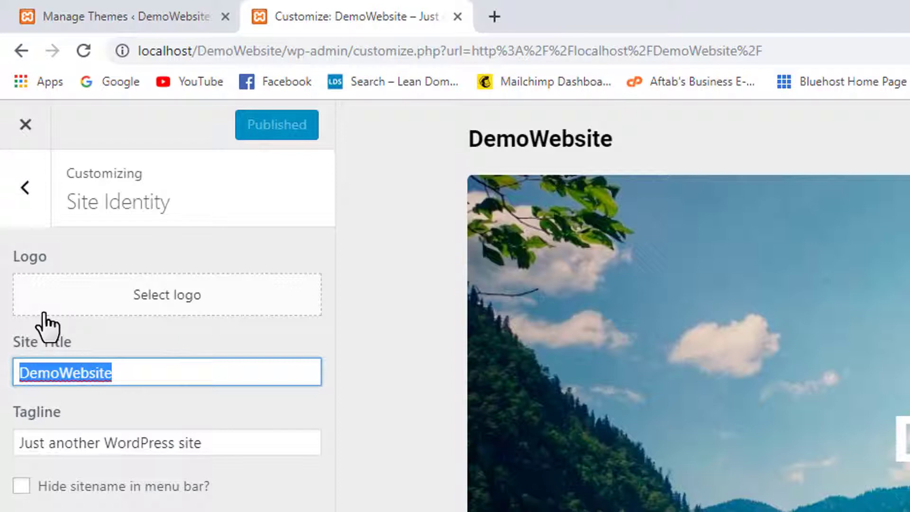
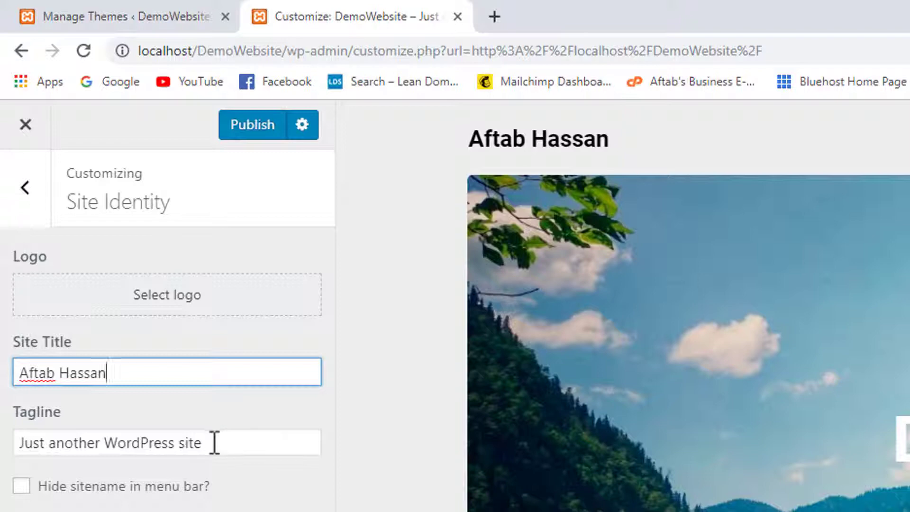
{"action": "left_click", "coordinate": [234, 466]}
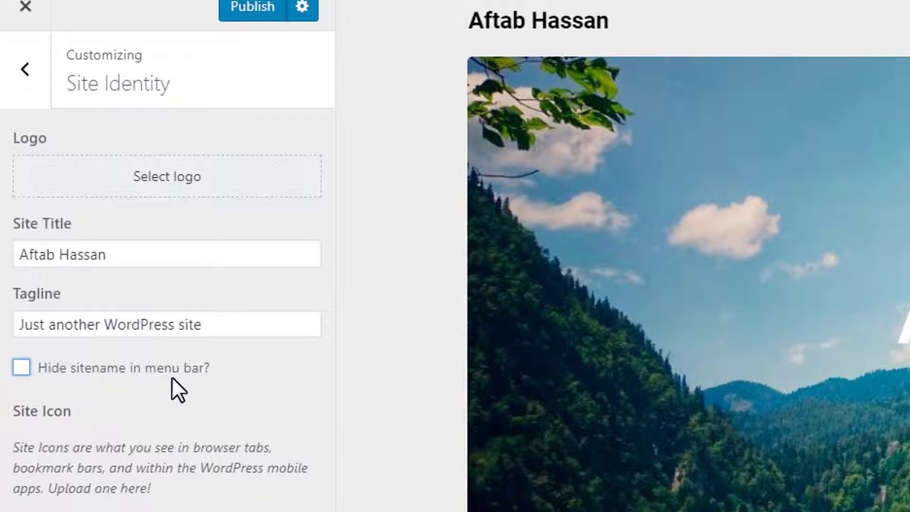
Tick 'Hide sitename in menu bar?' and open the Select logo media picker.
{"action": "left_click", "coordinate": [154, 375]}
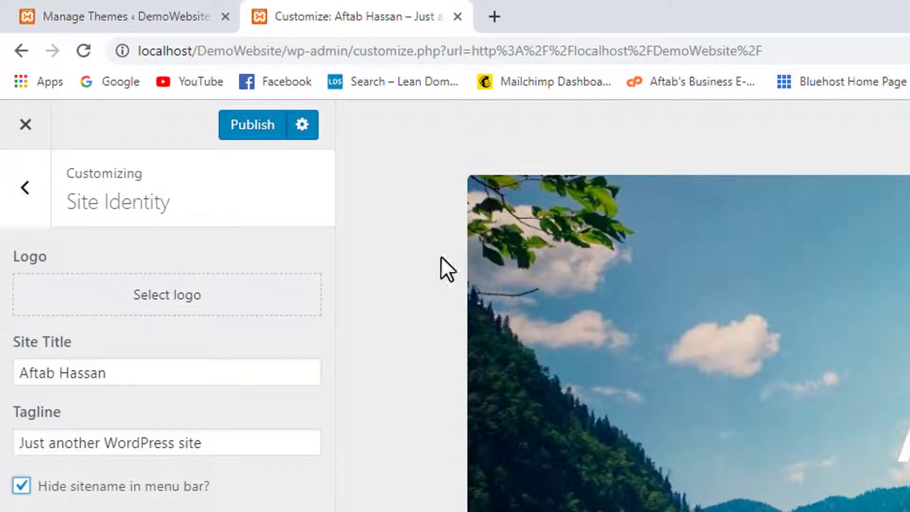
{"action": "left_click", "coordinate": [125, 317]}
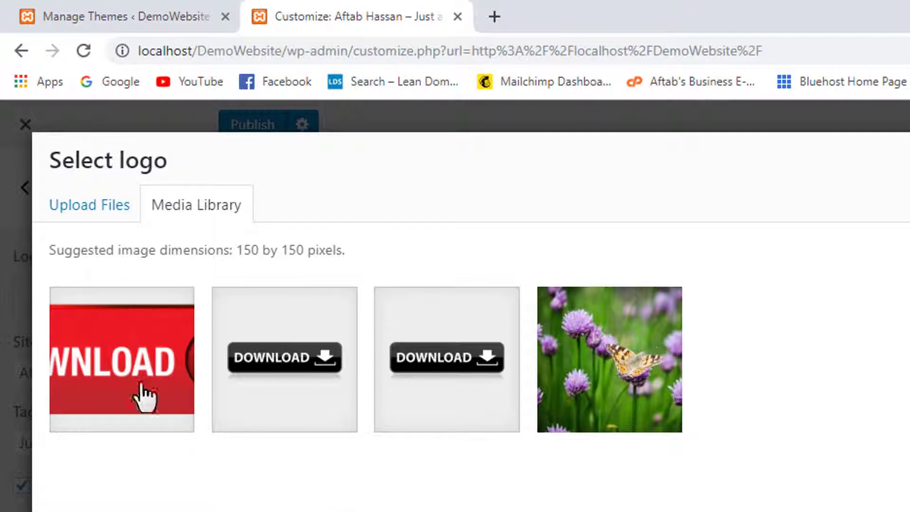
Upload the Sample Logo image from the Assets folder to the media library.
{"action": "left_click", "coordinate": [71, 208]}
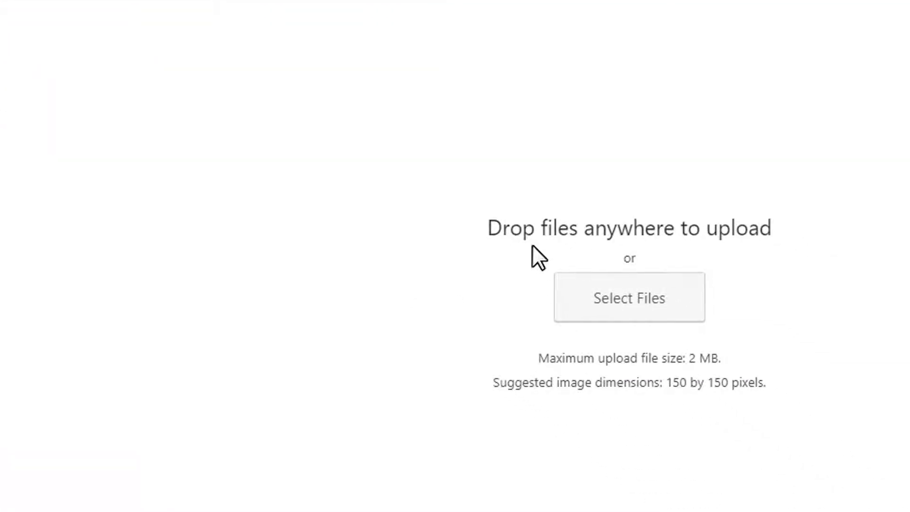
{"action": "left_click", "coordinate": [619, 315]}
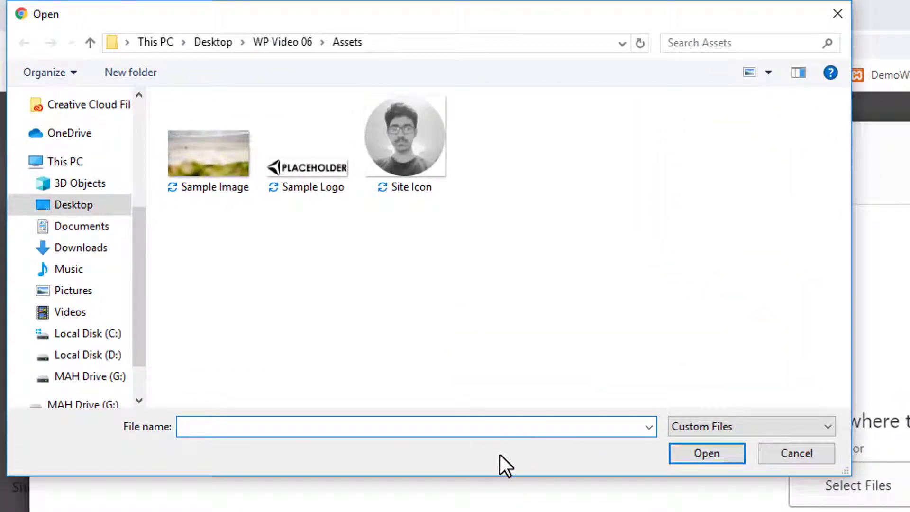
{"action": "left_click", "coordinate": [317, 161]}
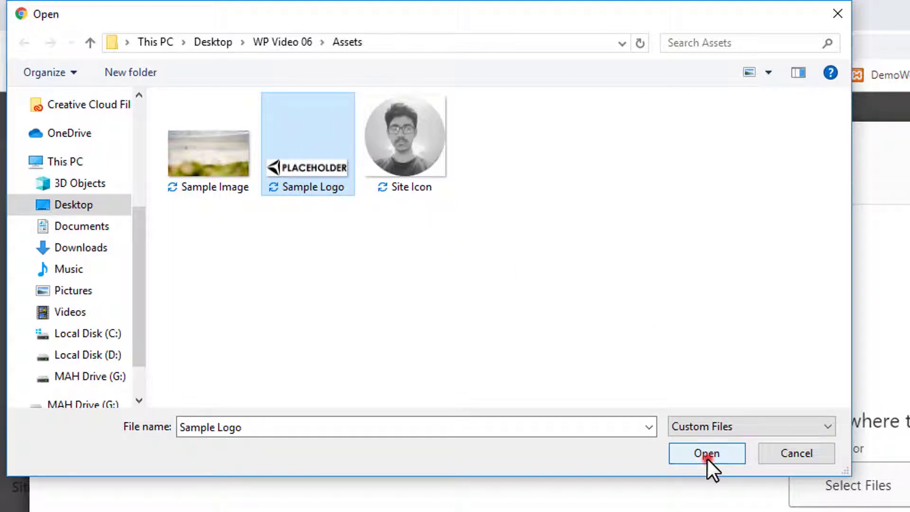
{"action": "left_click", "coordinate": [708, 456]}
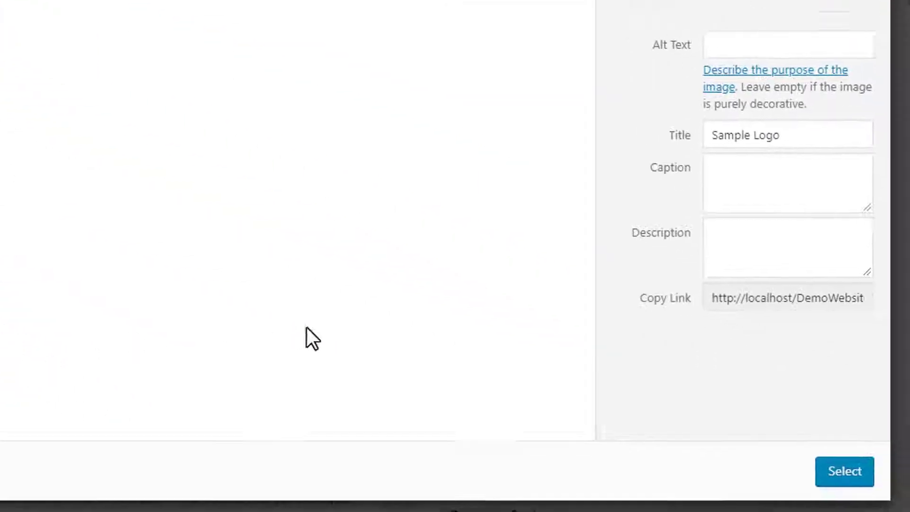
Select the uploaded Sample Logo and widen the crop box to span the full image width.
{"action": "left_click", "coordinate": [838, 478]}
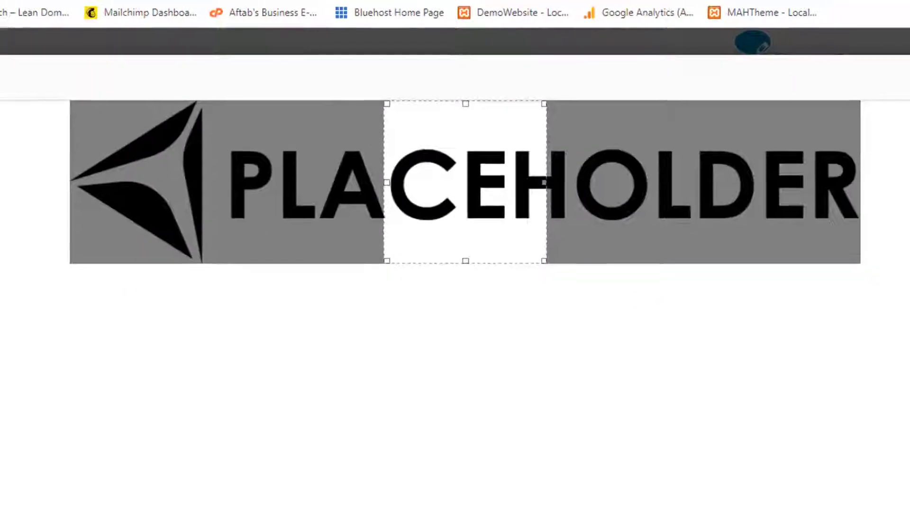
{"action": "left_click_drag", "start_coordinate": [545, 182], "coordinate": [848, 176]}
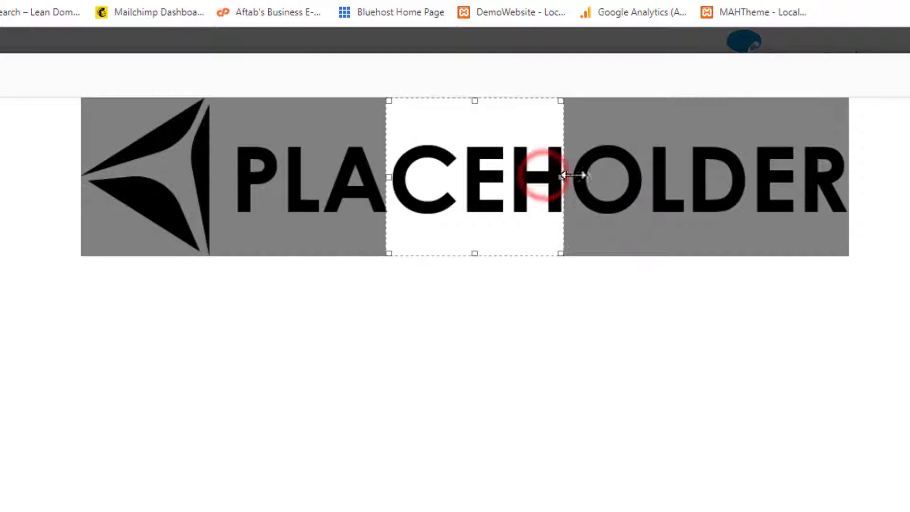
{"action": "left_click_drag", "start_coordinate": [391, 177], "coordinate": [367, 180]}
{"action": "left_click", "coordinate": [360, 180]}
{"action": "left_click_drag", "start_coordinate": [286, 180], "coordinate": [76, 180]}
{"action": "left_click_drag", "start_coordinate": [372, 186], "coordinate": [31, 189]}
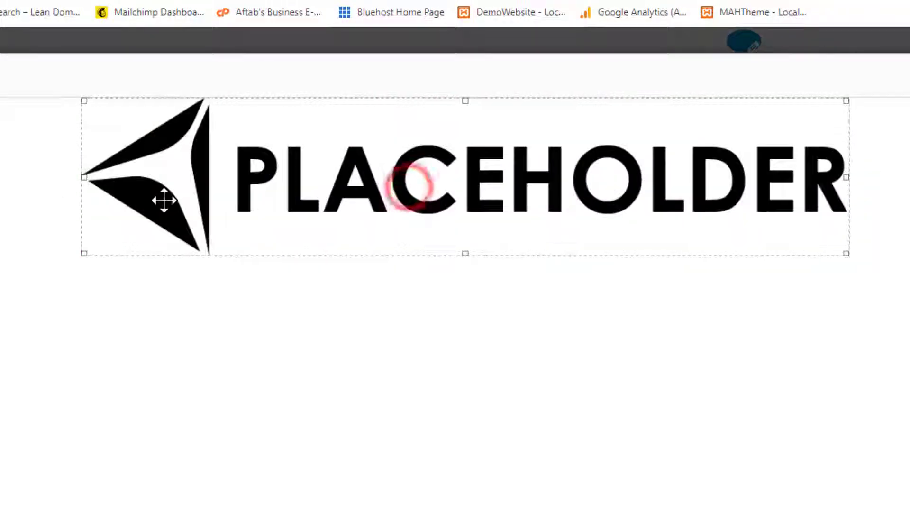
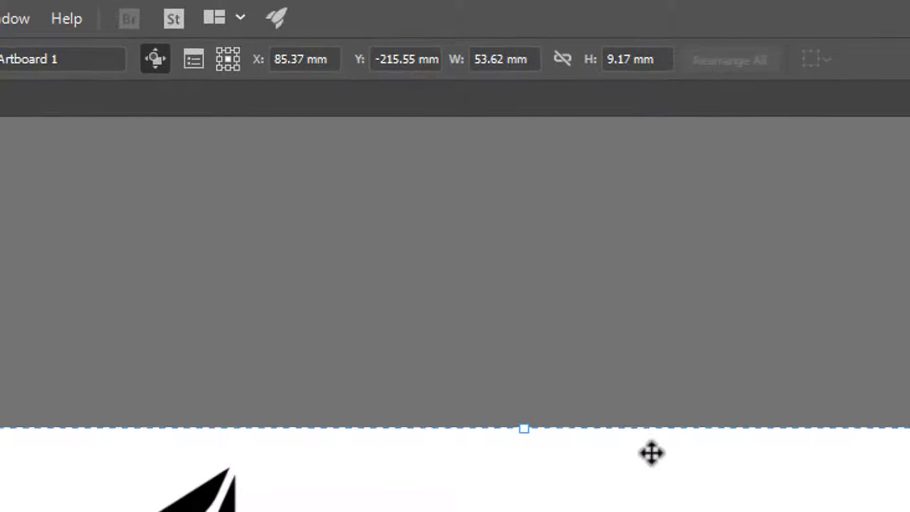
Stretch the placeholder logo image wider to the right and centre it horizontally on the artboard.
{"action": "key", "text": "v"}
{"action": "left_click_drag", "start_coordinate": [558, 289], "coordinate": [390, 286]}
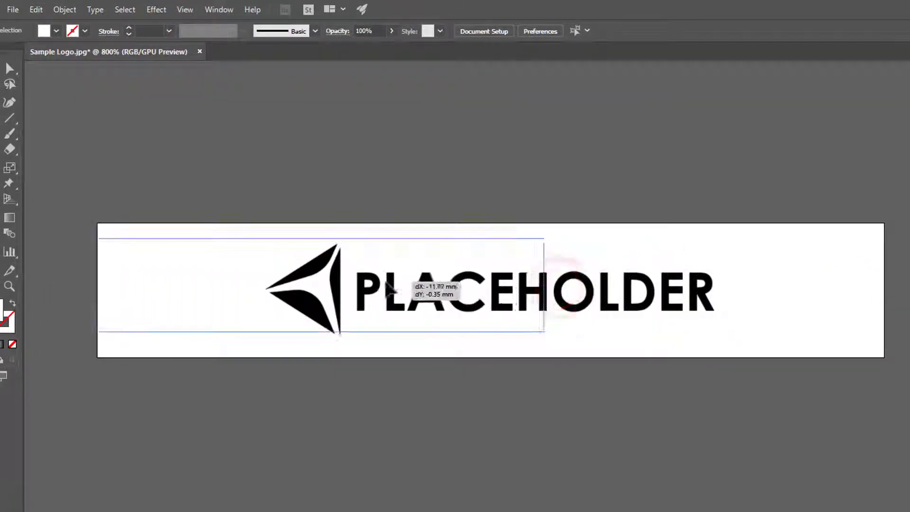
{"action": "left_click_drag", "start_coordinate": [551, 293], "coordinate": [748, 305]}
{"action": "left_click", "coordinate": [537, 30]}
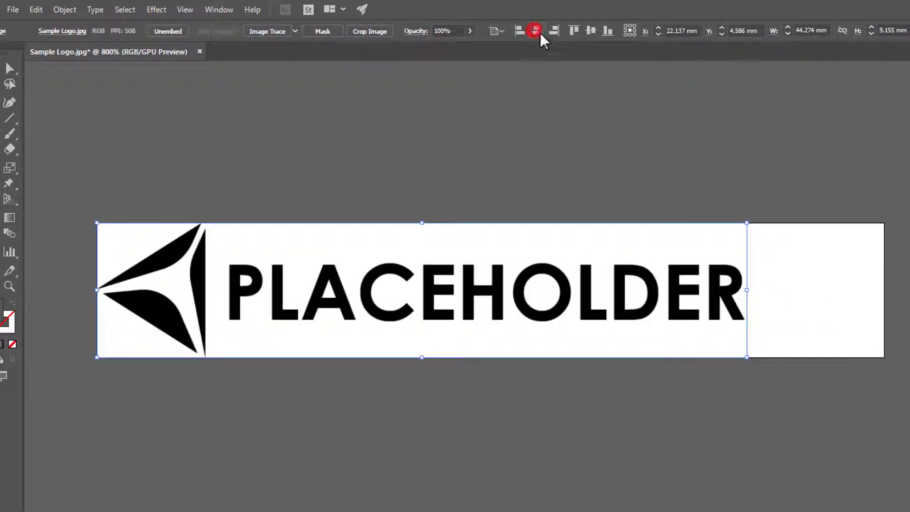
{"action": "left_click", "coordinate": [760, 201]}
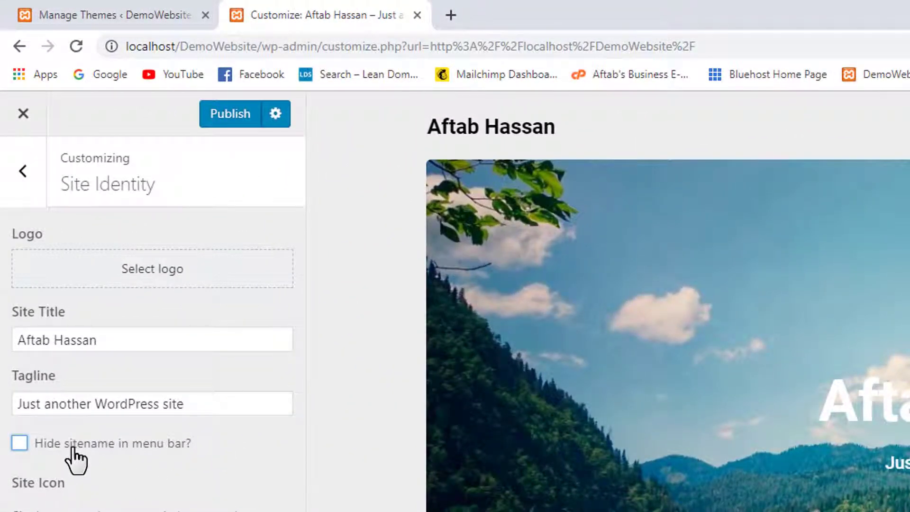
Tick 'Hide sitename in menu bar?' and permanently delete the old Sample-Logo image from the media library.
{"action": "left_click", "coordinate": [72, 448]}
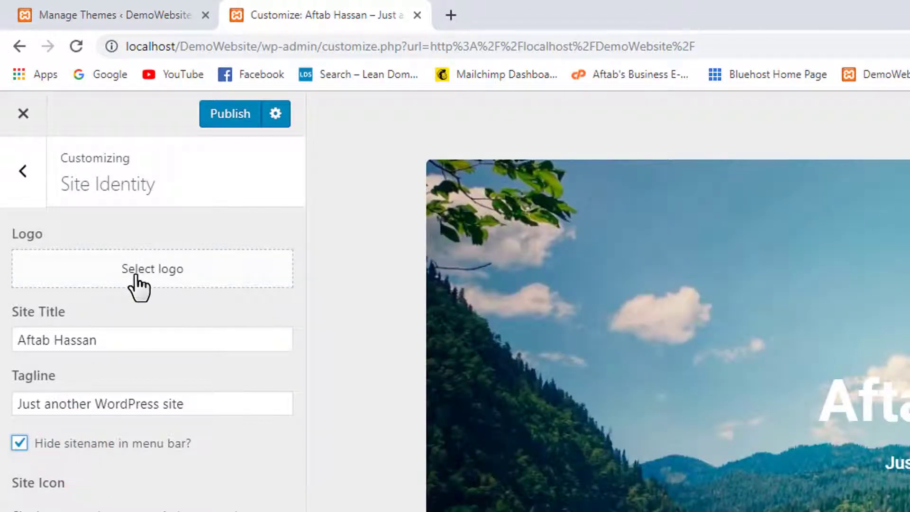
{"action": "left_click", "coordinate": [135, 279]}
{"action": "left_click", "coordinate": [135, 283]}
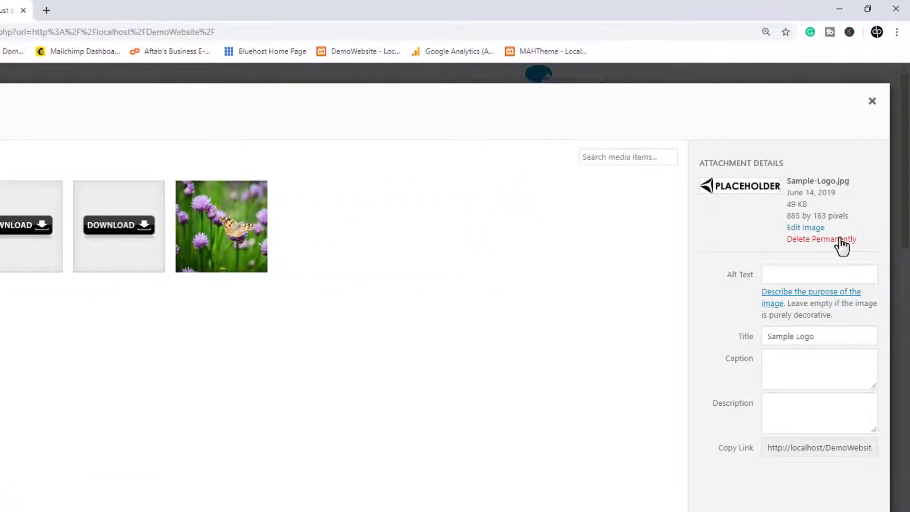
{"action": "left_click", "coordinate": [841, 240]}
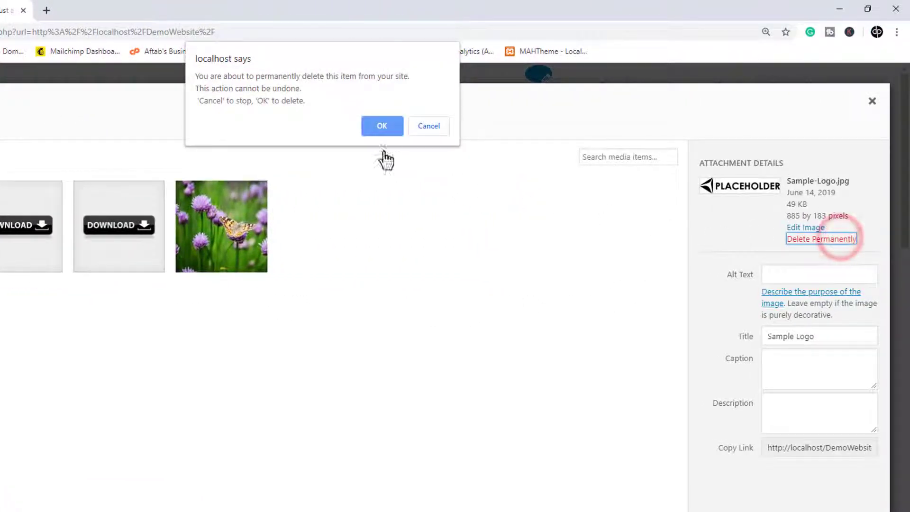
{"action": "left_click", "coordinate": [382, 126]}
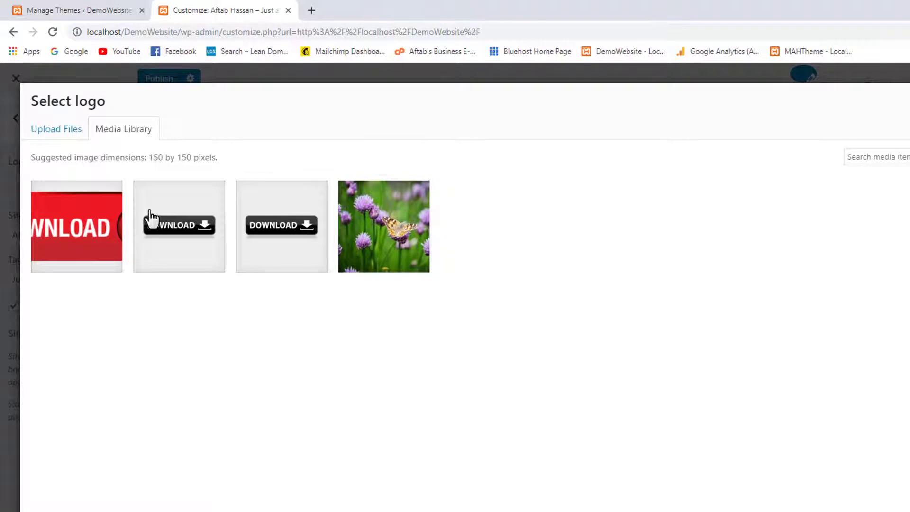
Upload the Sample-Logo file from the computer to the media library.
{"action": "left_click", "coordinate": [56, 136]}
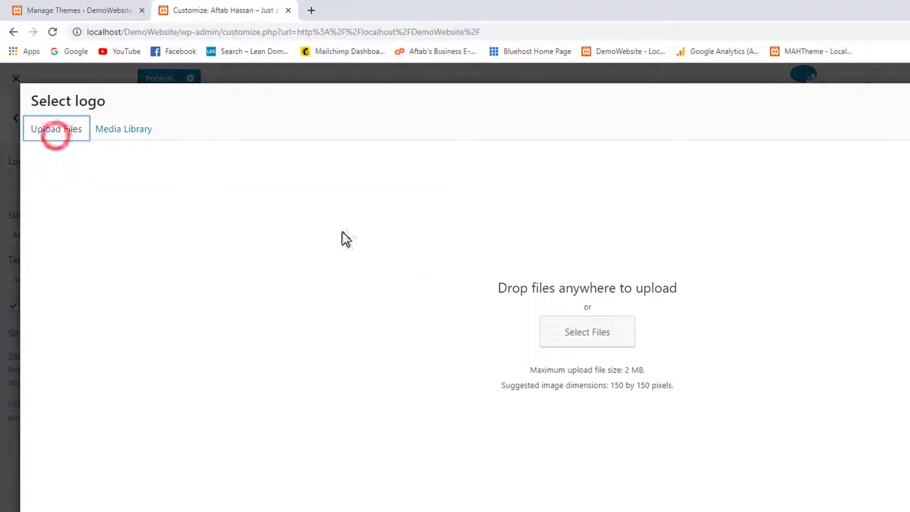
{"action": "left_click", "coordinate": [593, 349]}
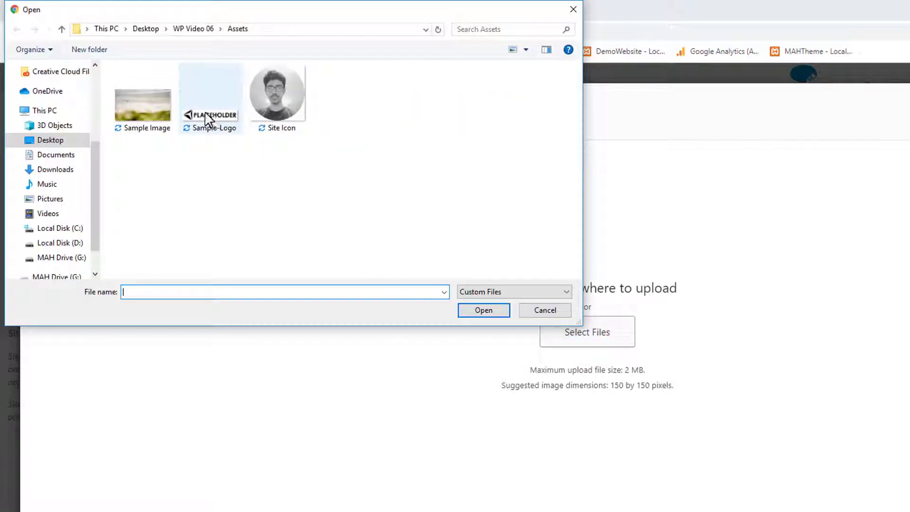
{"action": "left_click", "coordinate": [206, 119]}
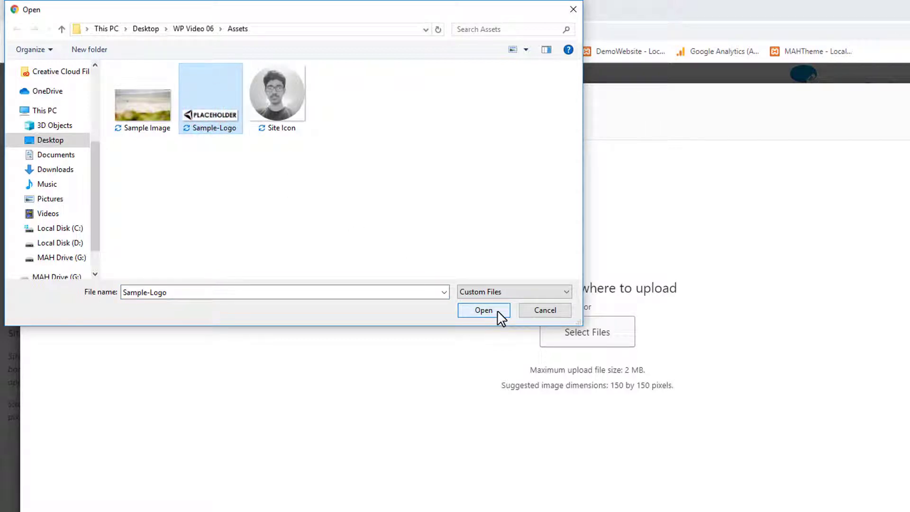
{"action": "left_click", "coordinate": [483, 310]}
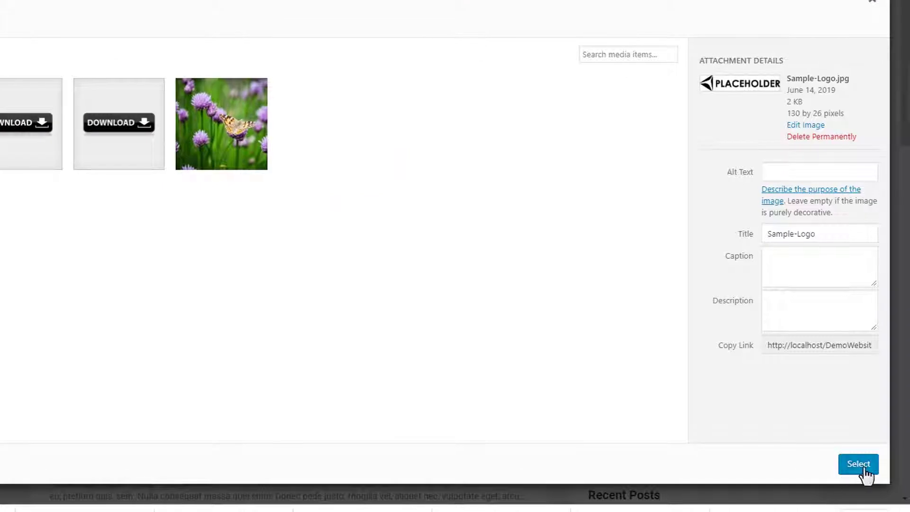
Select Sample-Logo, widen the crop box to the full image width, and crop it as the logo.
{"action": "left_click", "coordinate": [859, 464]}
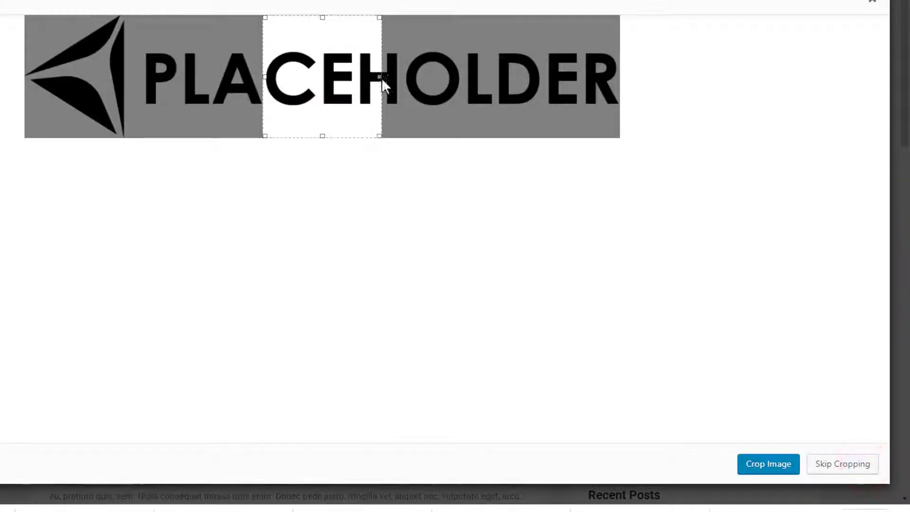
{"action": "left_click_drag", "start_coordinate": [380, 76], "coordinate": [618, 76]}
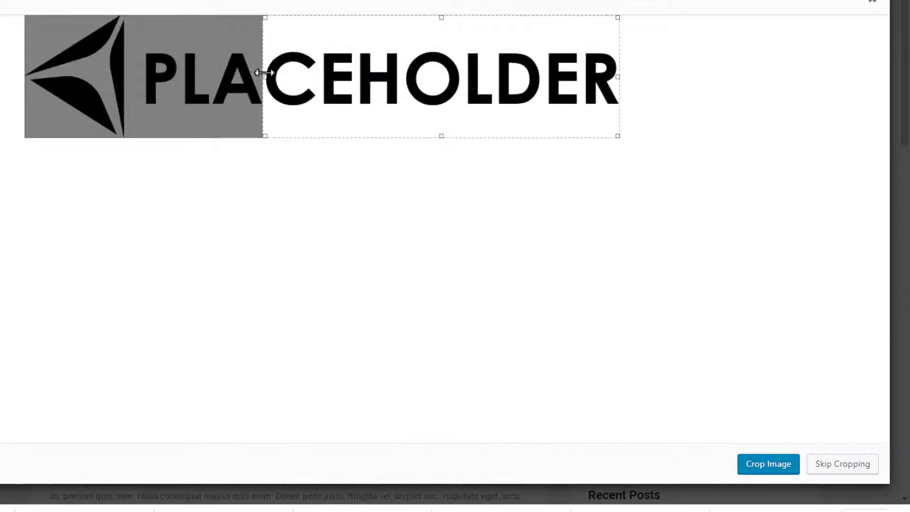
{"action": "left_click_drag", "start_coordinate": [242, 75], "coordinate": [27, 76]}
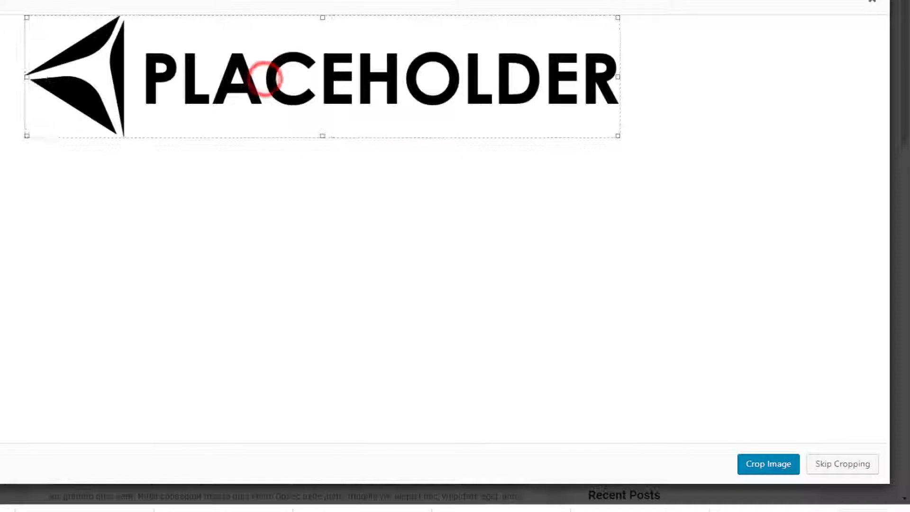
{"action": "left_click", "coordinate": [777, 467]}
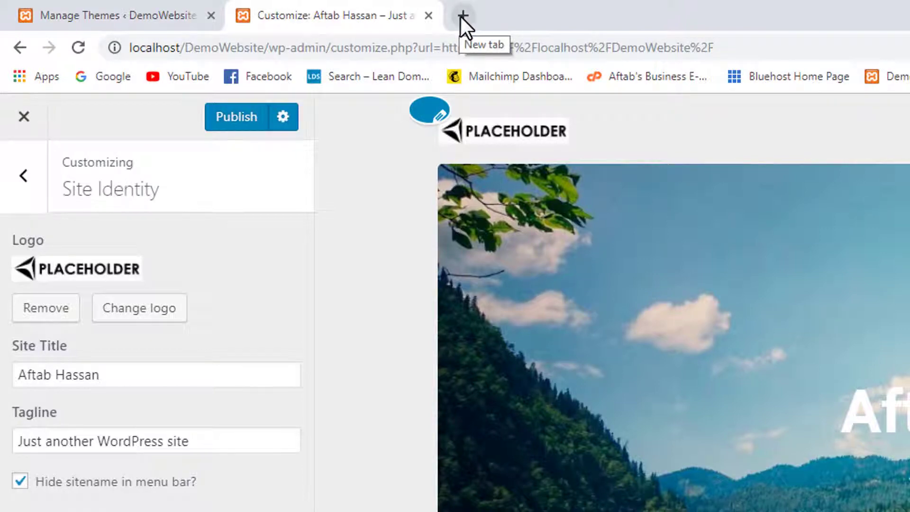
{"action": "left_click", "coordinate": [461, 17]}
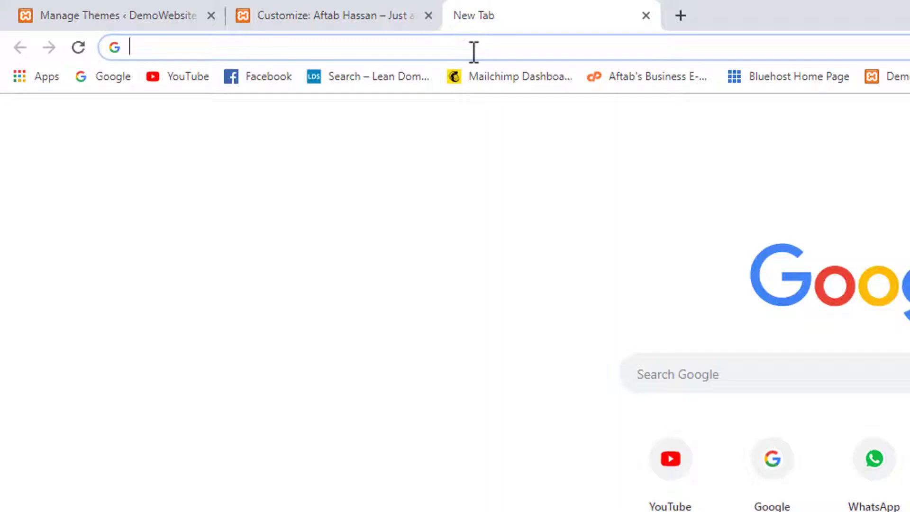
{"action": "type", "text": "goo"}
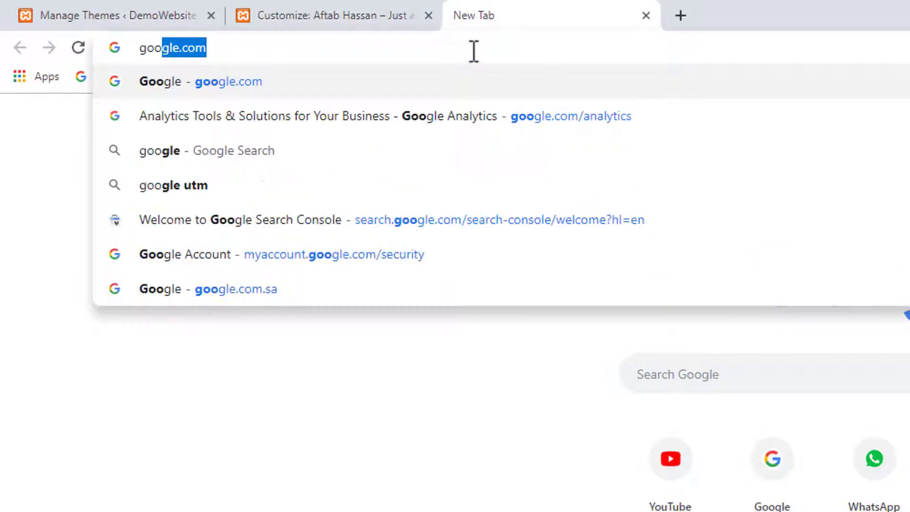
{"action": "key", "text": "Return"}
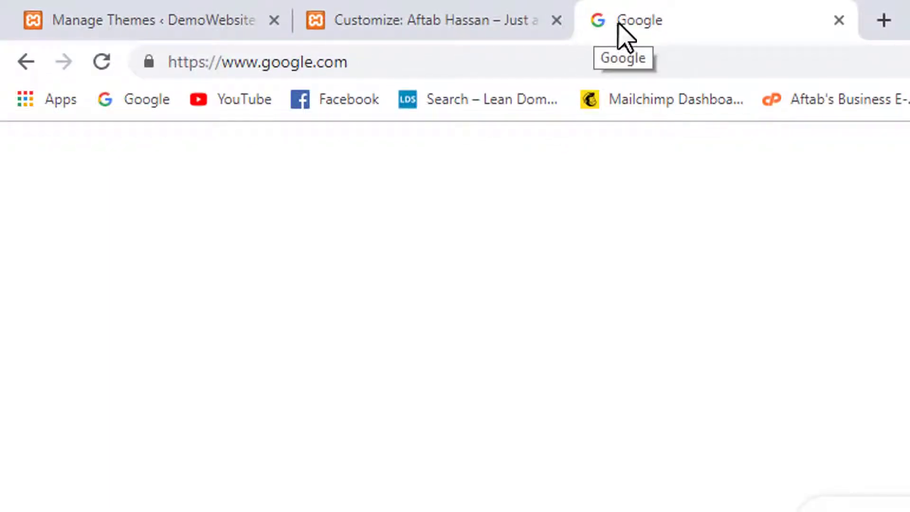
{"action": "left_click", "coordinate": [838, 21]}
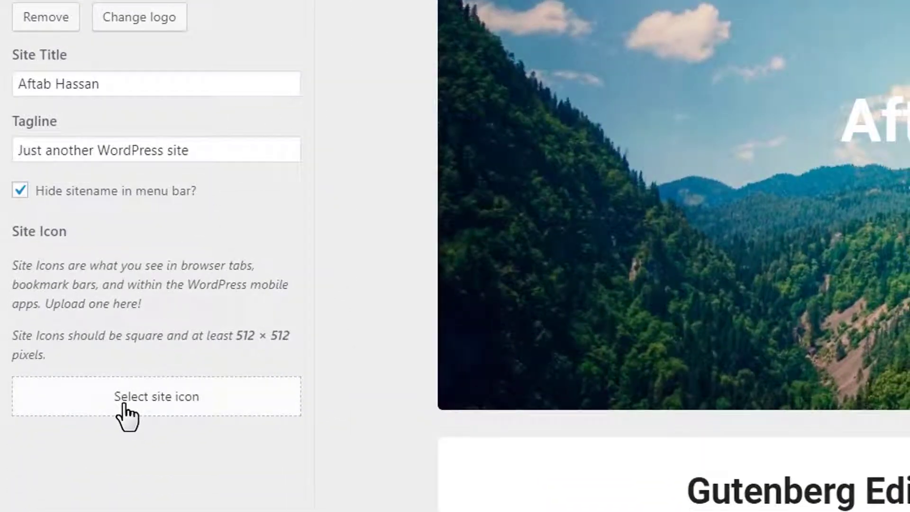
Upload the Site Icon image and crop it to become the site icon.
{"action": "left_click", "coordinate": [138, 408]}
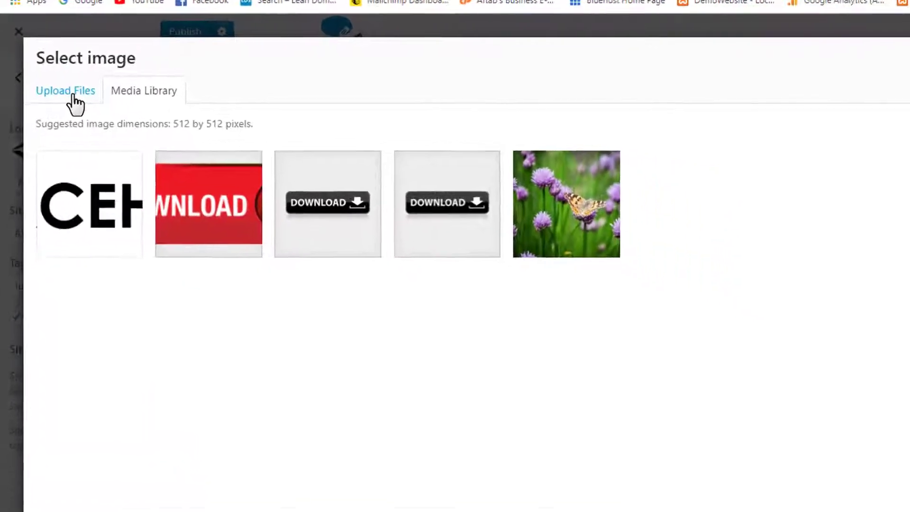
{"action": "left_click", "coordinate": [69, 96]}
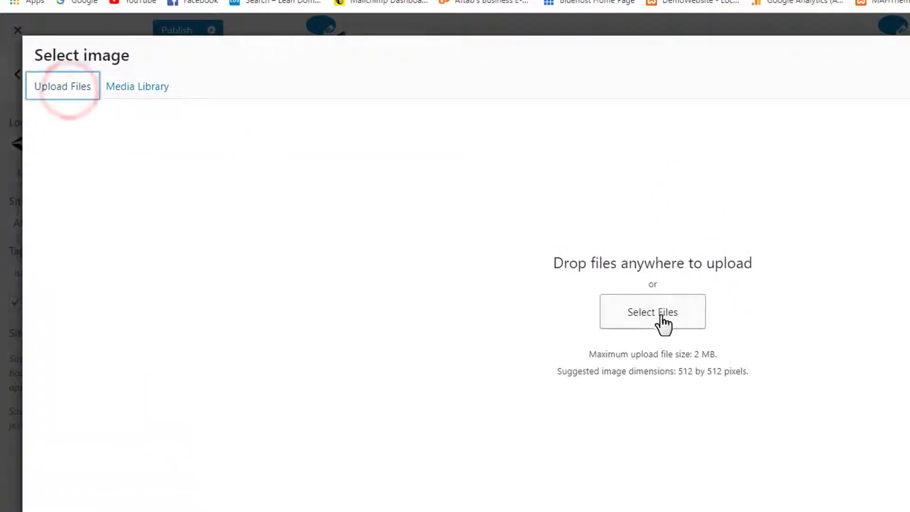
{"action": "left_click", "coordinate": [664, 316]}
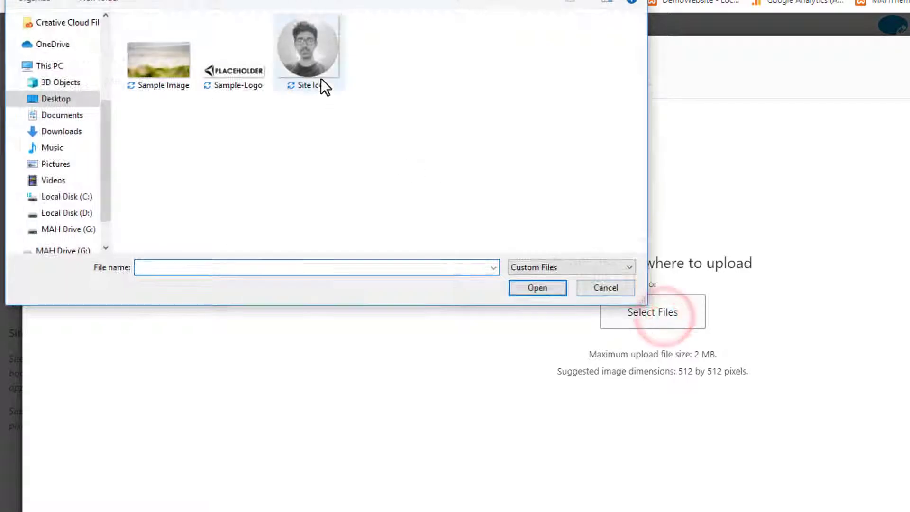
{"action": "left_click", "coordinate": [322, 50]}
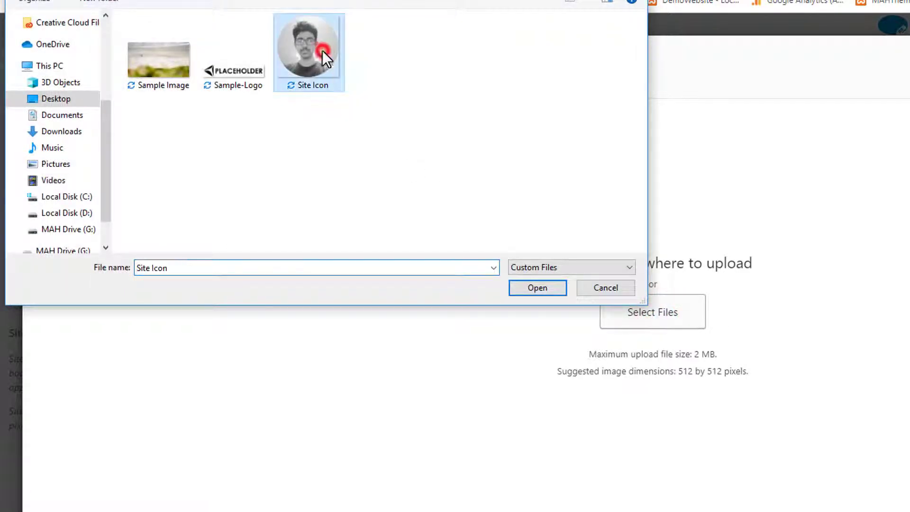
{"action": "left_click", "coordinate": [536, 291]}
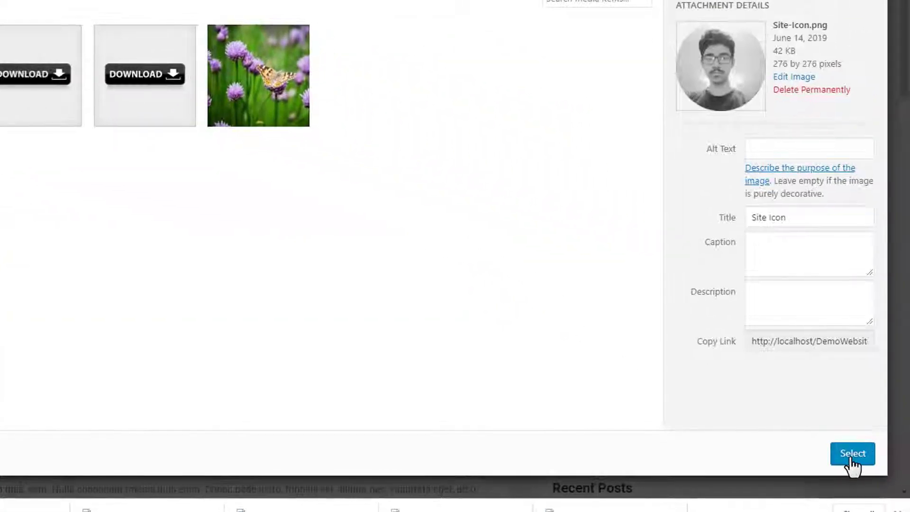
{"action": "left_click", "coordinate": [852, 455]}
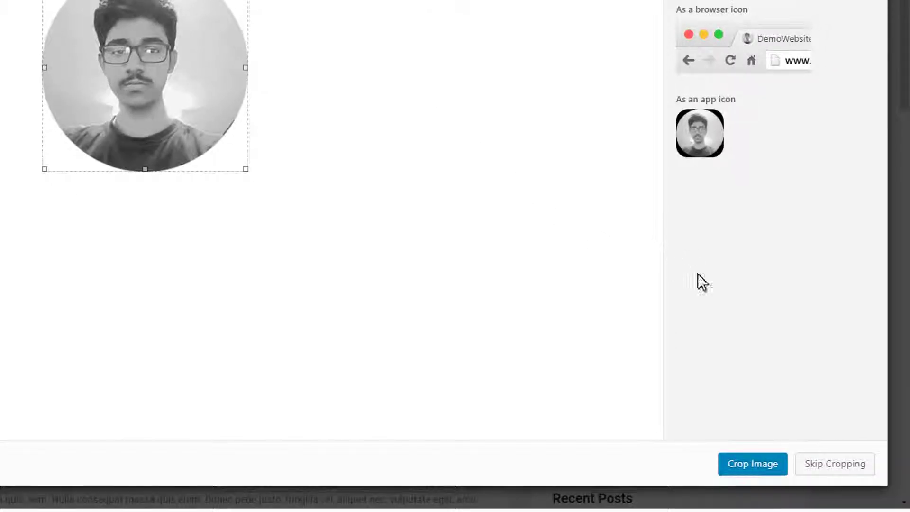
{"action": "left_click", "coordinate": [739, 469]}
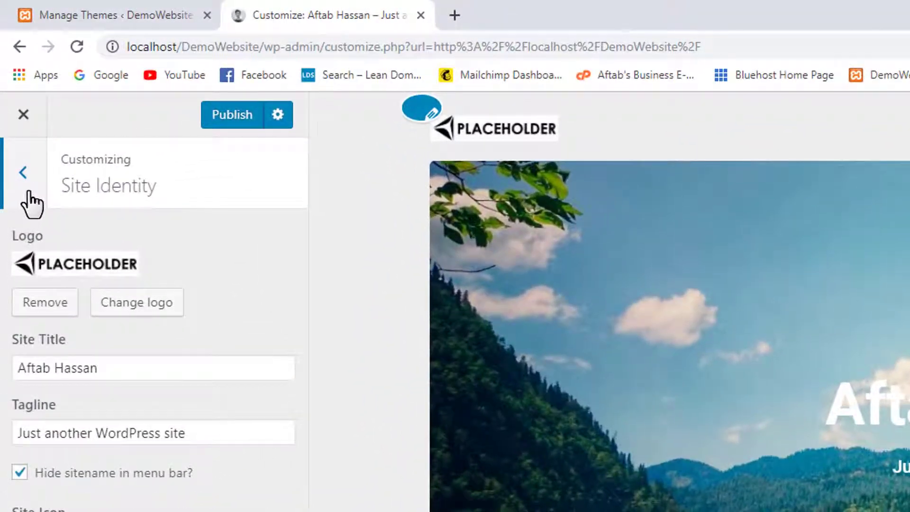
In Colors, try a blue site background colour.
{"action": "left_click", "coordinate": [29, 194]}
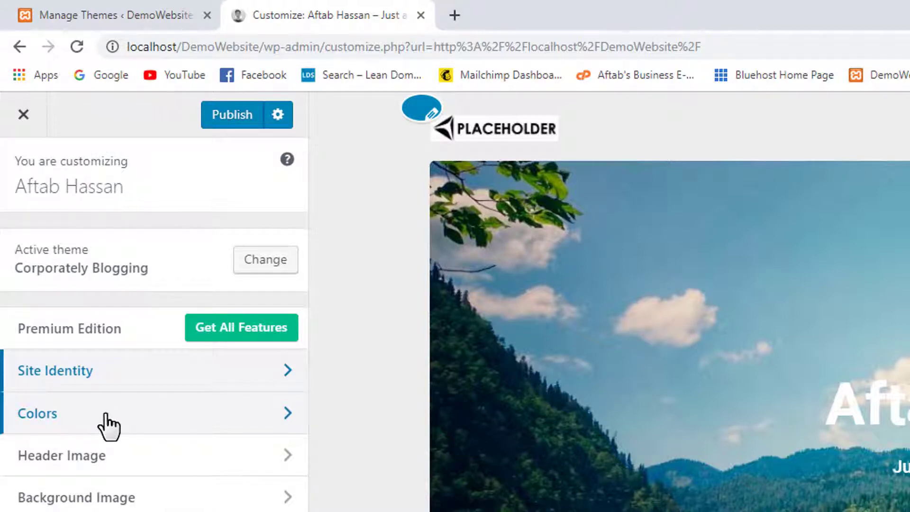
{"action": "left_click", "coordinate": [106, 419]}
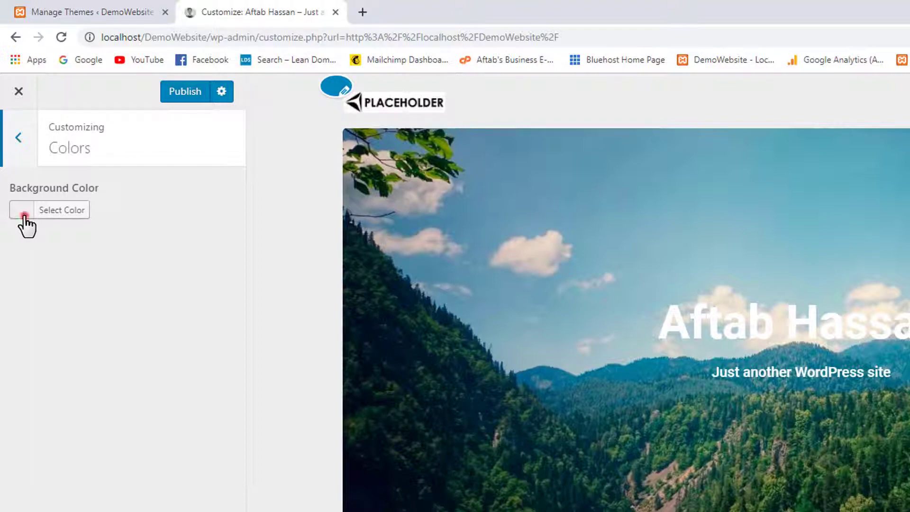
{"action": "left_click", "coordinate": [23, 213]}
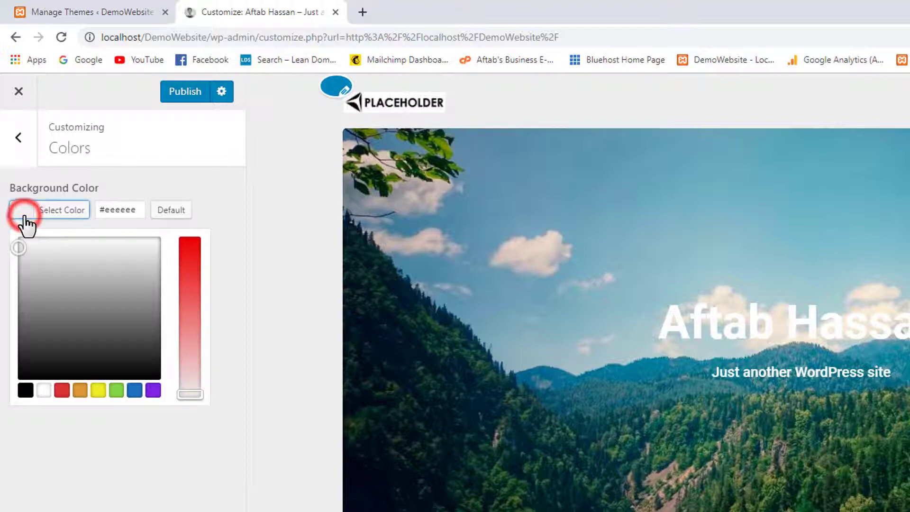
{"action": "left_click", "coordinate": [135, 390]}
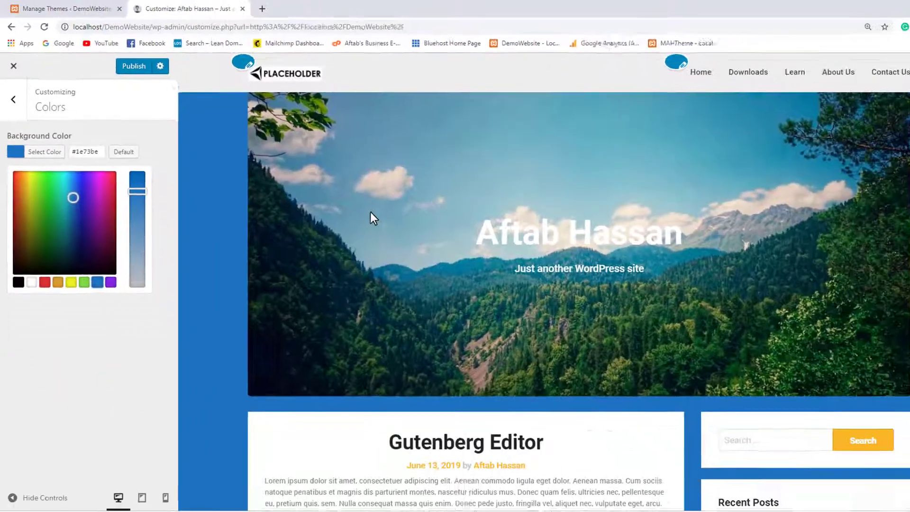
{"action": "scroll", "coordinate": [531, 303], "scroll_direction": "down", "scroll_amount": 4}
{"action": "scroll", "coordinate": [350, 202], "scroll_direction": "down", "scroll_amount": 10}
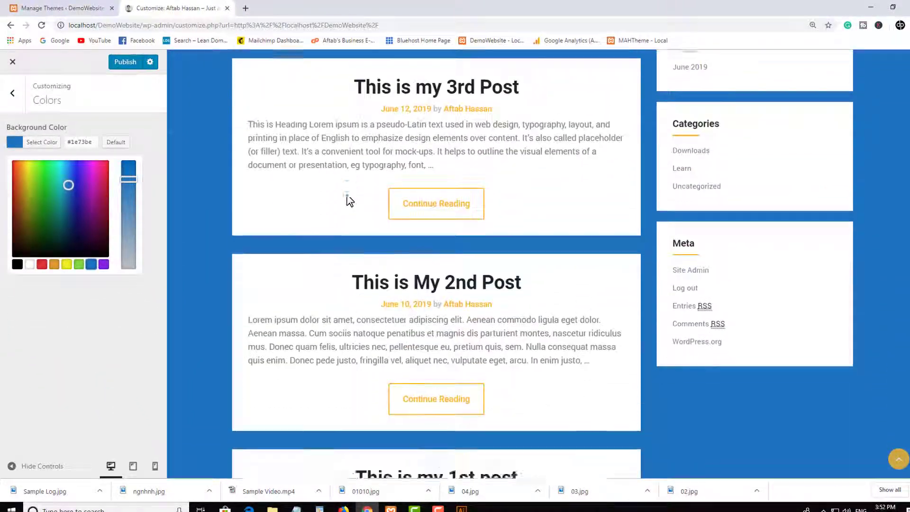
{"action": "scroll", "coordinate": [290, 186], "scroll_direction": "down", "scroll_amount": 4}
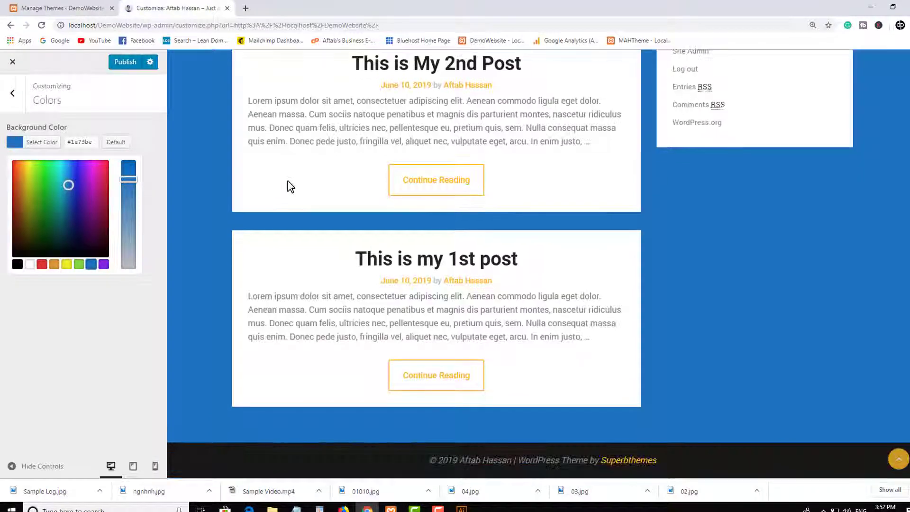
{"action": "scroll", "coordinate": [335, 227], "scroll_direction": "up", "scroll_amount": 15}
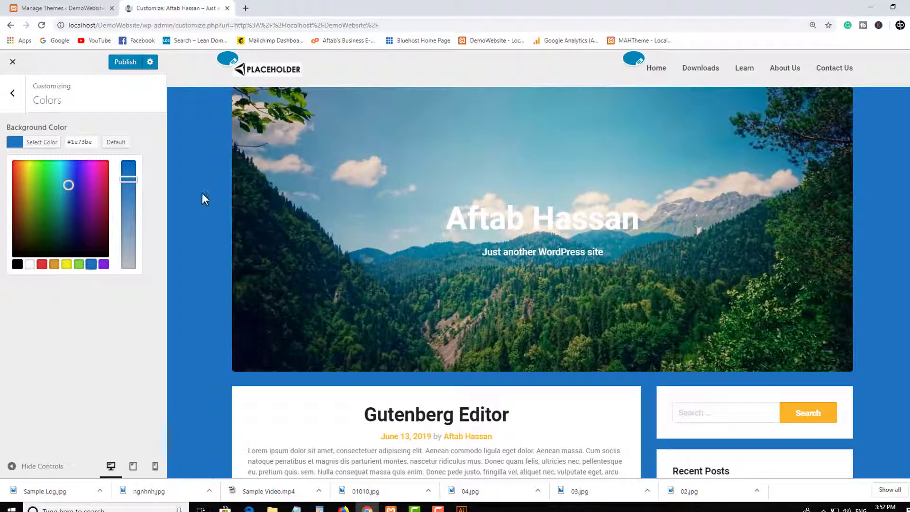
Try black and green backgrounds, then settle on white (#ffffff) and return to the main list.
{"action": "left_click", "coordinate": [20, 267]}
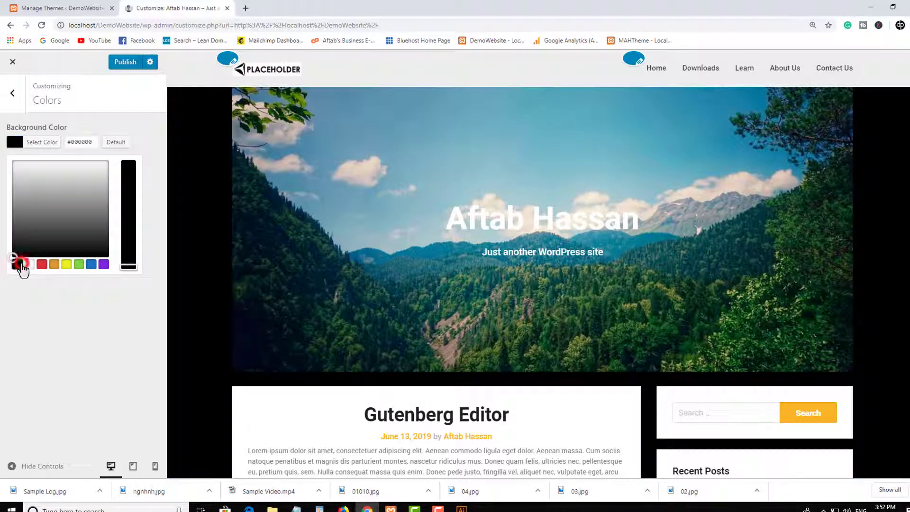
{"action": "left_click", "coordinate": [77, 265]}
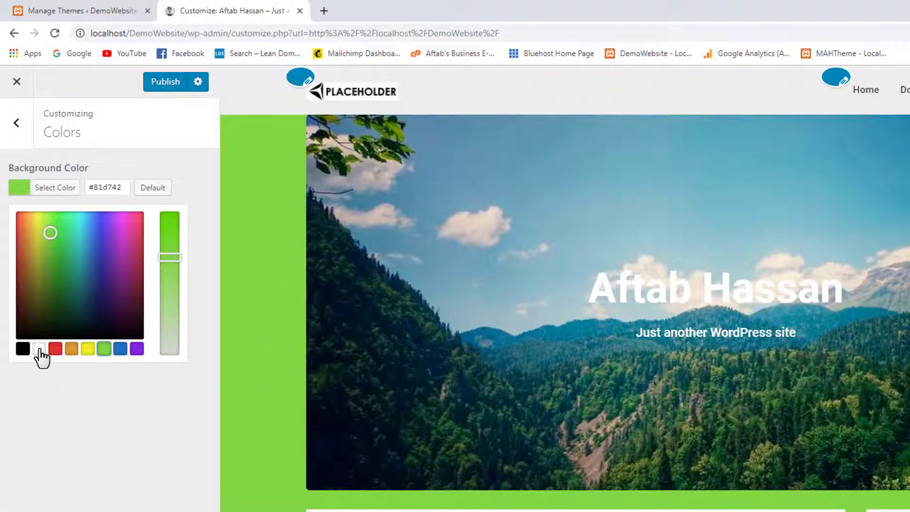
{"action": "left_click", "coordinate": [39, 350]}
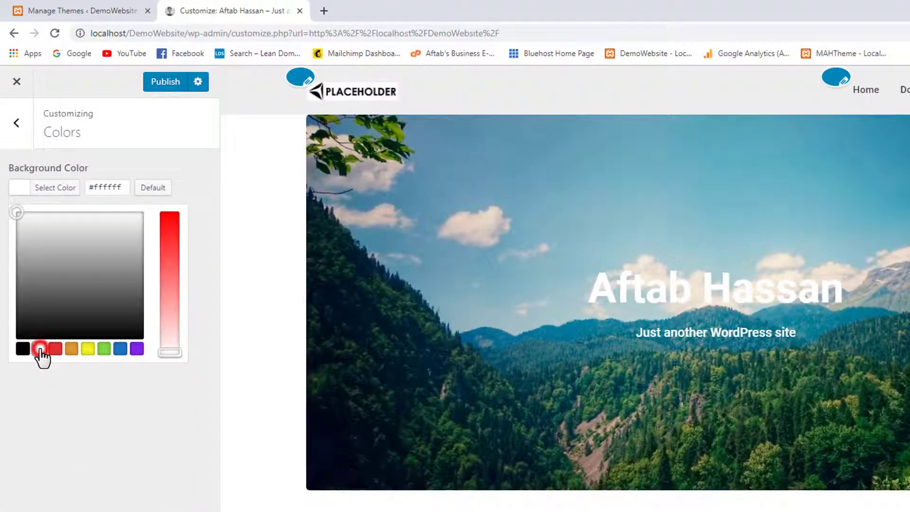
{"action": "left_click", "coordinate": [24, 130]}
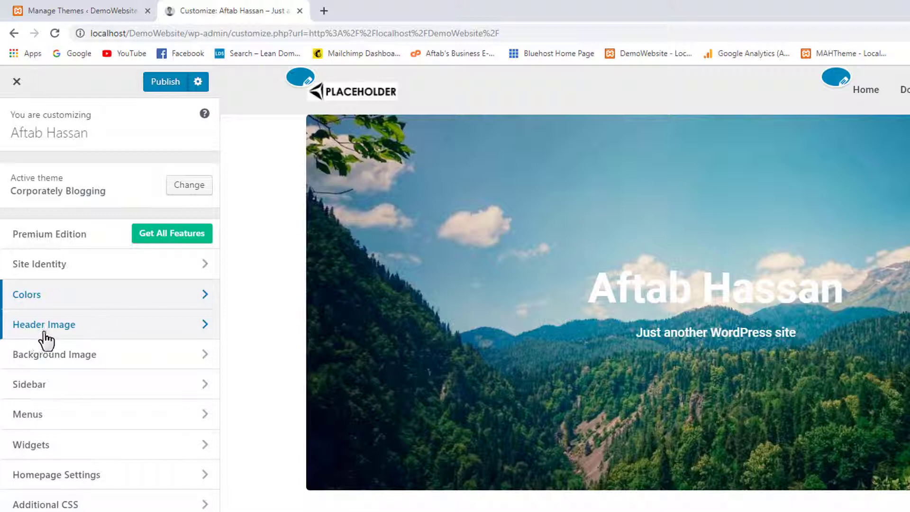
Open Header Image settings and check the Header Background Color options without changing them.
{"action": "left_click", "coordinate": [107, 327]}
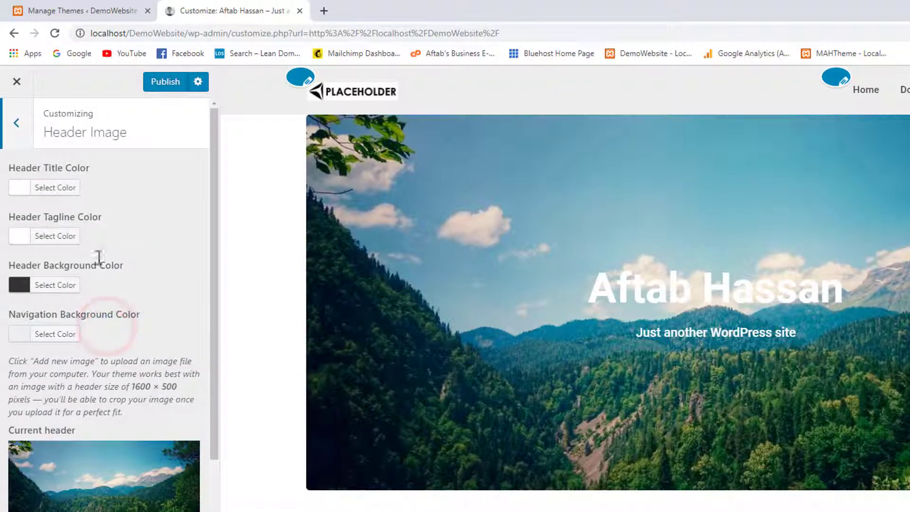
{"action": "scroll", "coordinate": [116, 226], "scroll_direction": "down", "scroll_amount": 3}
{"action": "scroll", "coordinate": [117, 226], "scroll_direction": "up", "scroll_amount": 3}
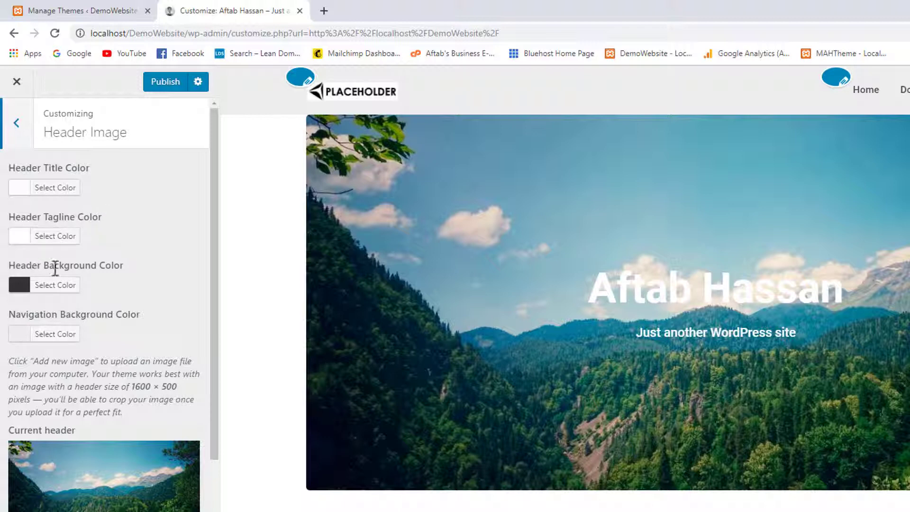
{"action": "left_click", "coordinate": [19, 290]}
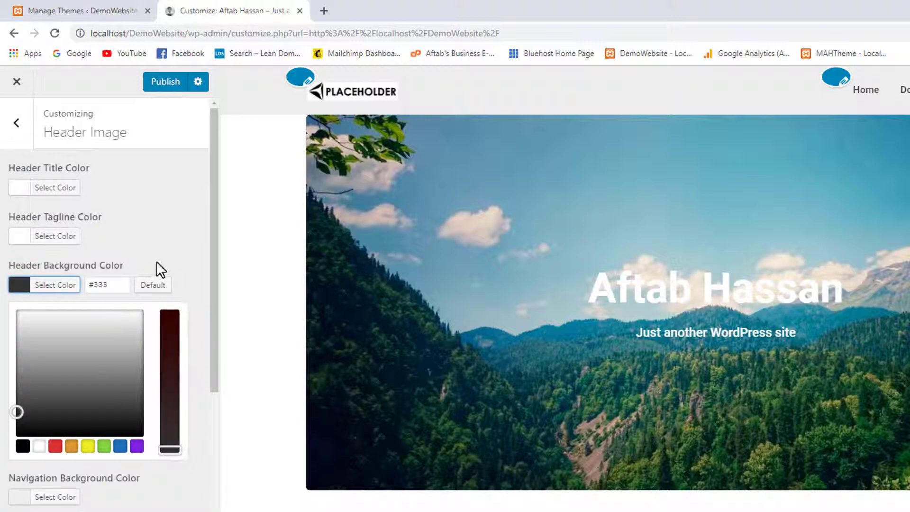
{"action": "left_click", "coordinate": [170, 251]}
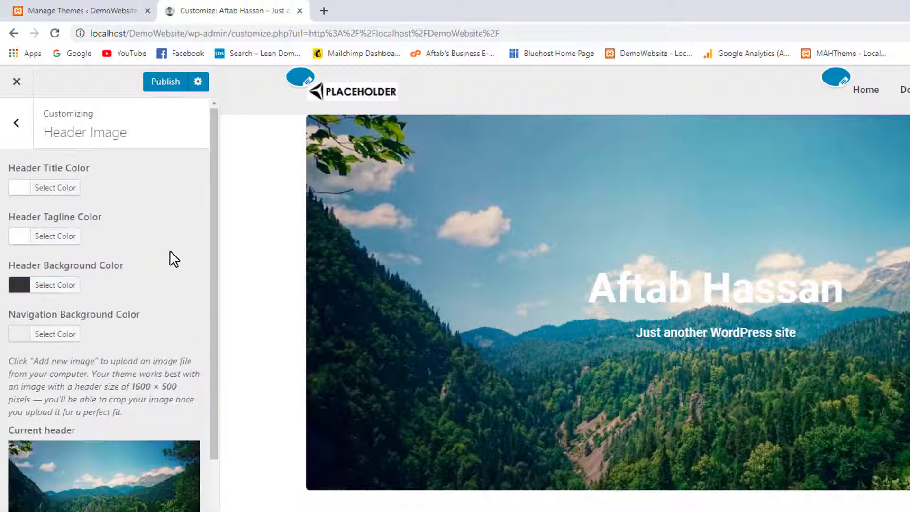
Set Navigation Background Color to white after previewing it in green.
{"action": "left_click", "coordinate": [20, 338]}
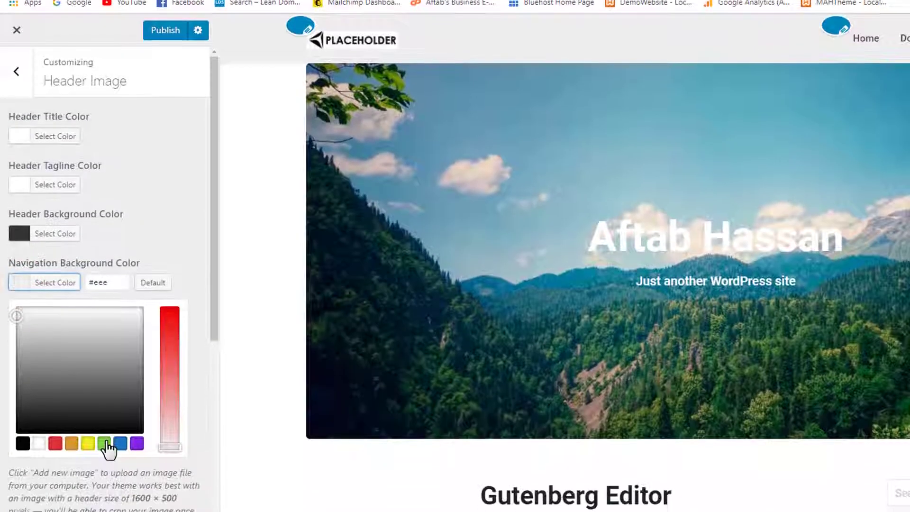
{"action": "left_click", "coordinate": [104, 444]}
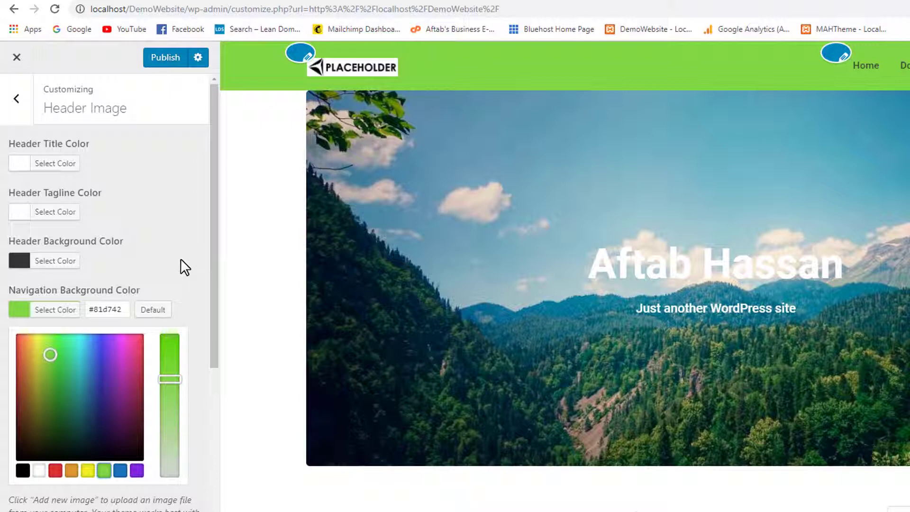
{"action": "left_click", "coordinate": [40, 471]}
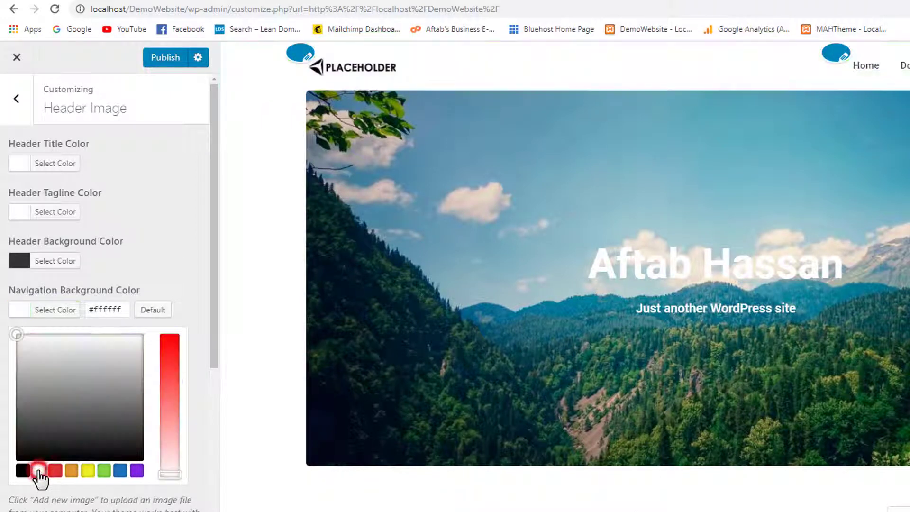
{"action": "left_click", "coordinate": [172, 250]}
{"action": "scroll", "coordinate": [172, 250], "scroll_direction": "down", "scroll_amount": 4}
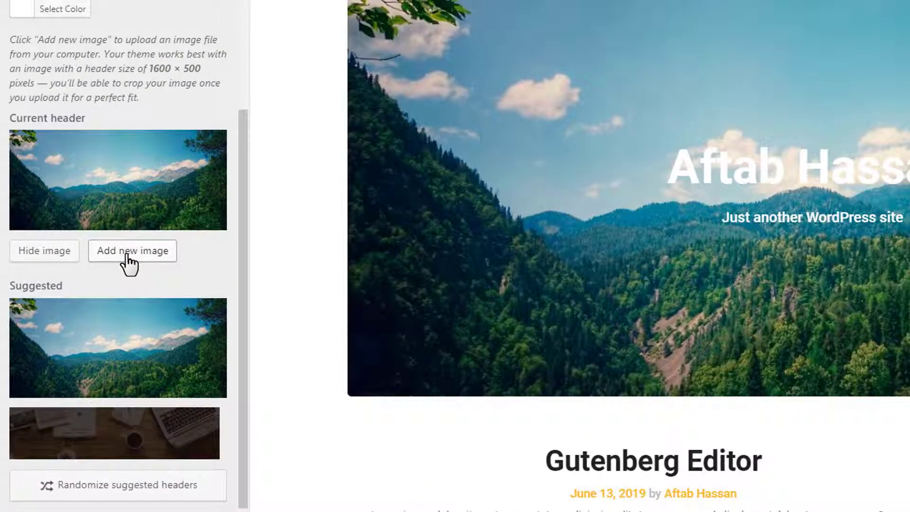
Upload the Sample Image file from the desktop as a new header image.
{"action": "left_click", "coordinate": [128, 261]}
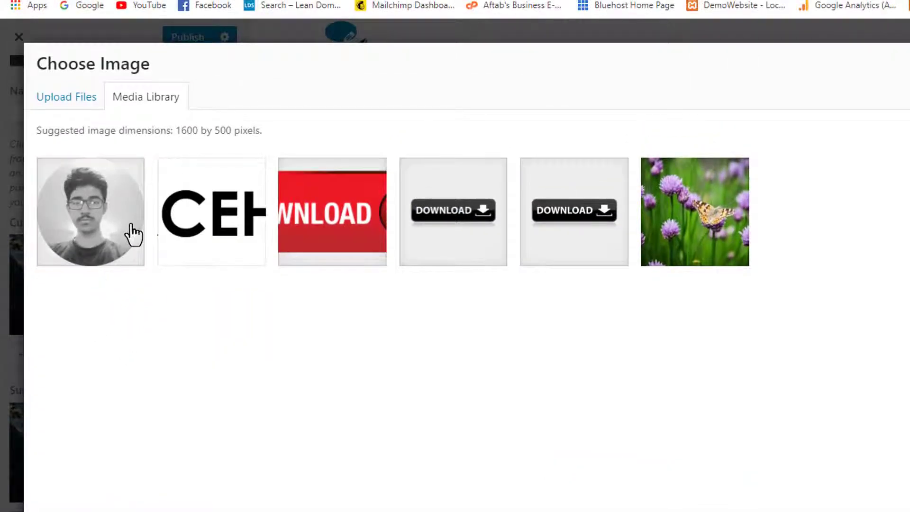
{"action": "left_click", "coordinate": [90, 109]}
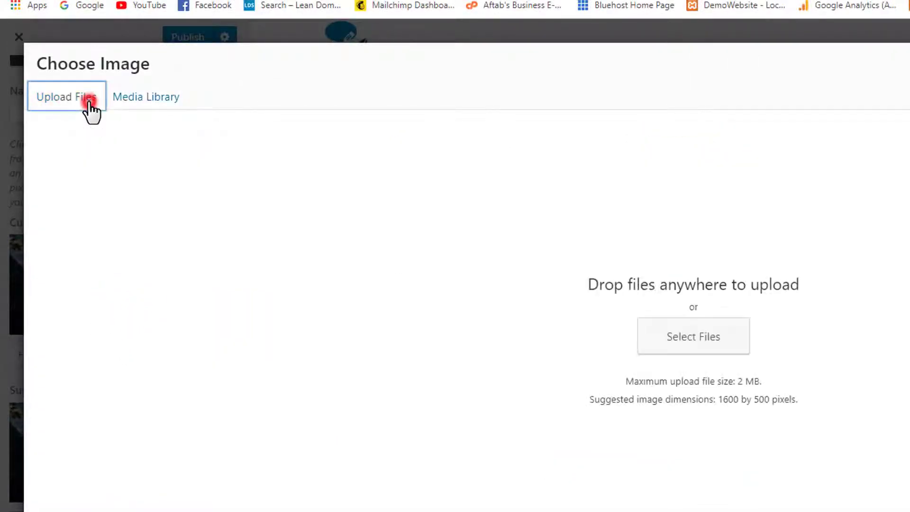
{"action": "left_click", "coordinate": [687, 351]}
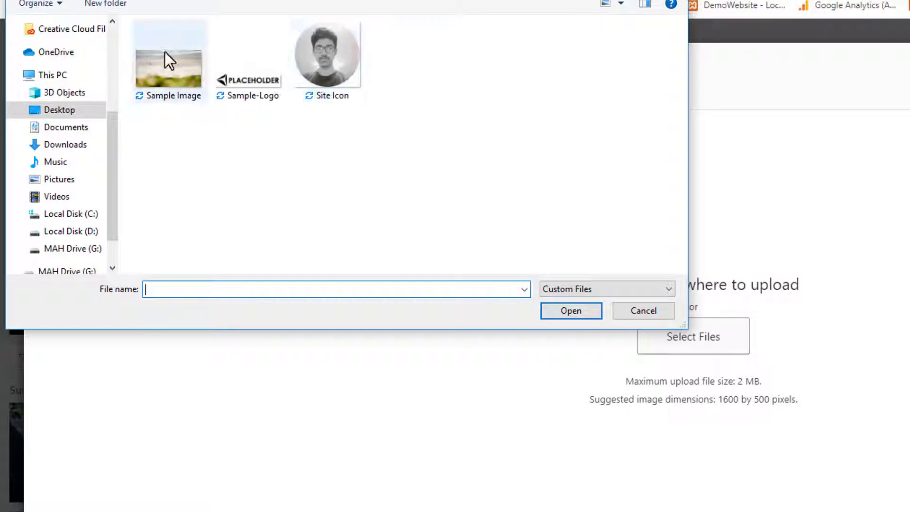
{"action": "left_click", "coordinate": [181, 74]}
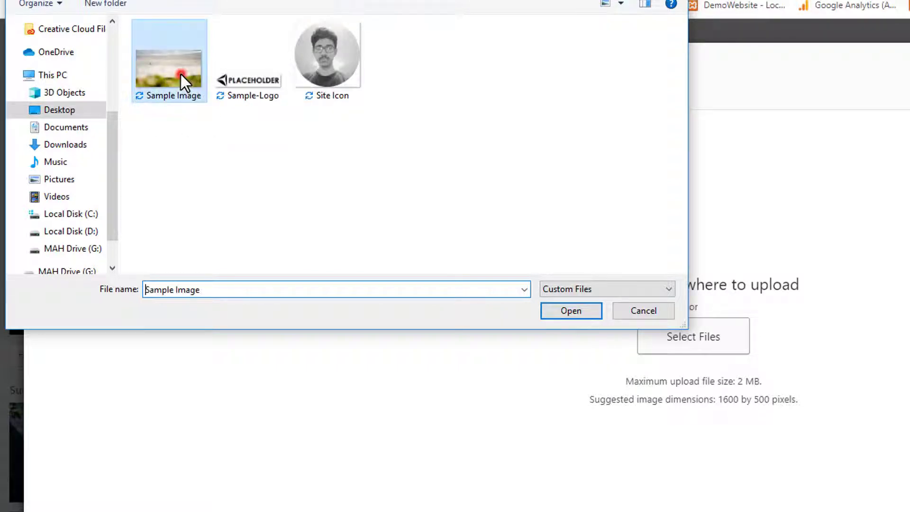
{"action": "left_click", "coordinate": [571, 311]}
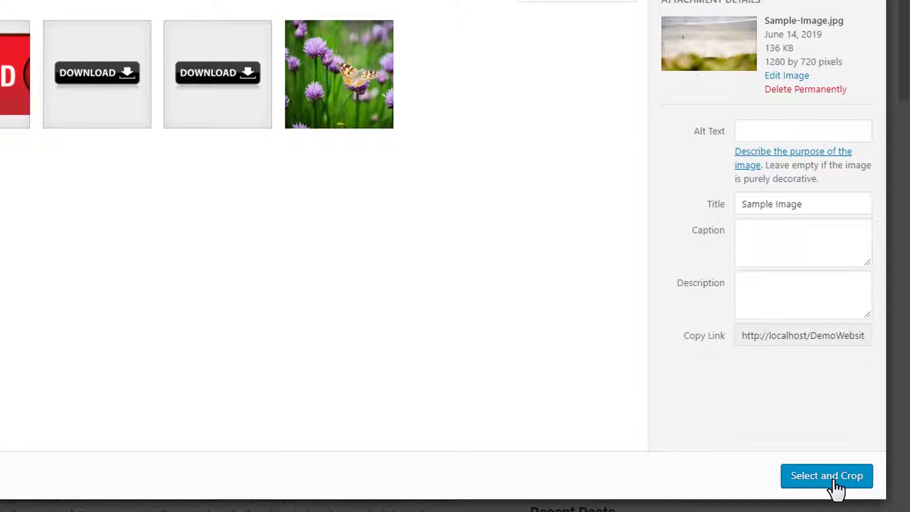
Extend the crop box down over more of the beach photo, crop it, and check the new header.
{"action": "left_click", "coordinate": [830, 479]}
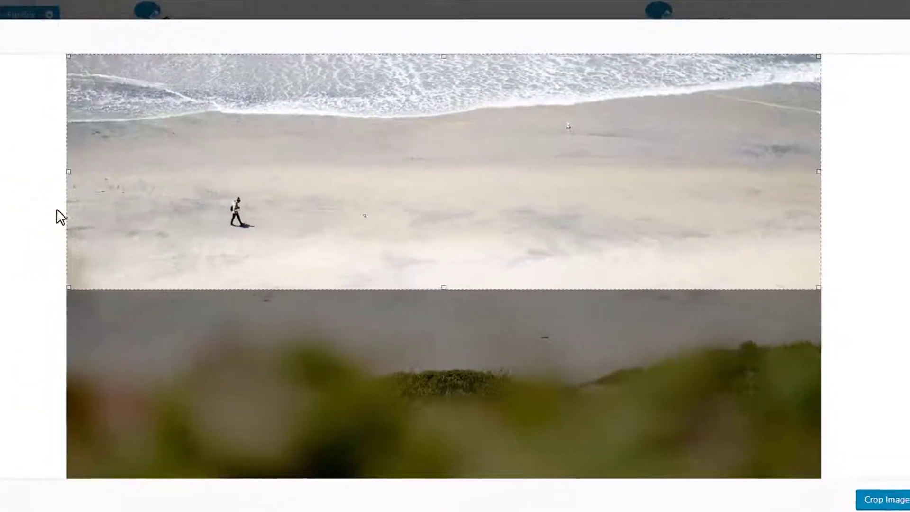
{"action": "mouse_move", "coordinate": [445, 169]}
{"action": "left_mouse_down"}
{"action": "mouse_move", "coordinate": [447, 187]}
{"action": "mouse_move", "coordinate": [447, 167]}
{"action": "left_mouse_up"}
{"action": "left_click_drag", "start_coordinate": [449, 289], "coordinate": [464, 506]}
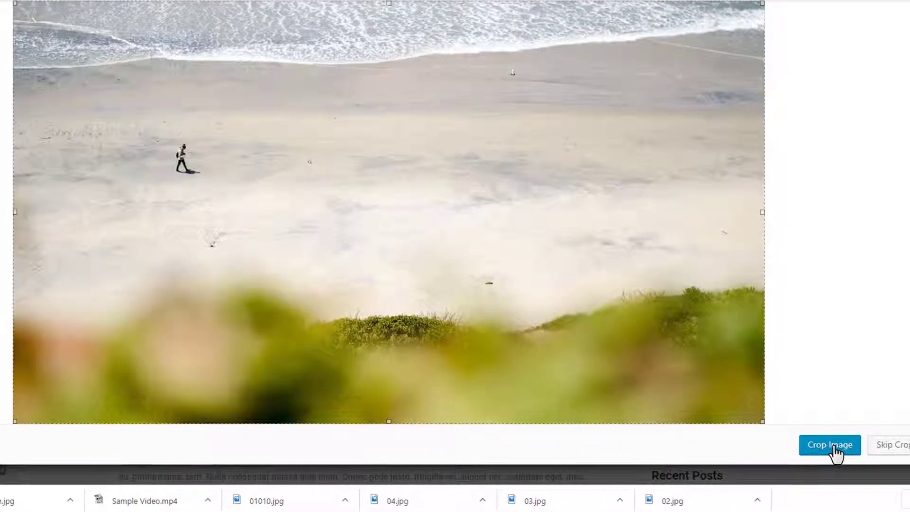
{"action": "left_click", "coordinate": [834, 448]}
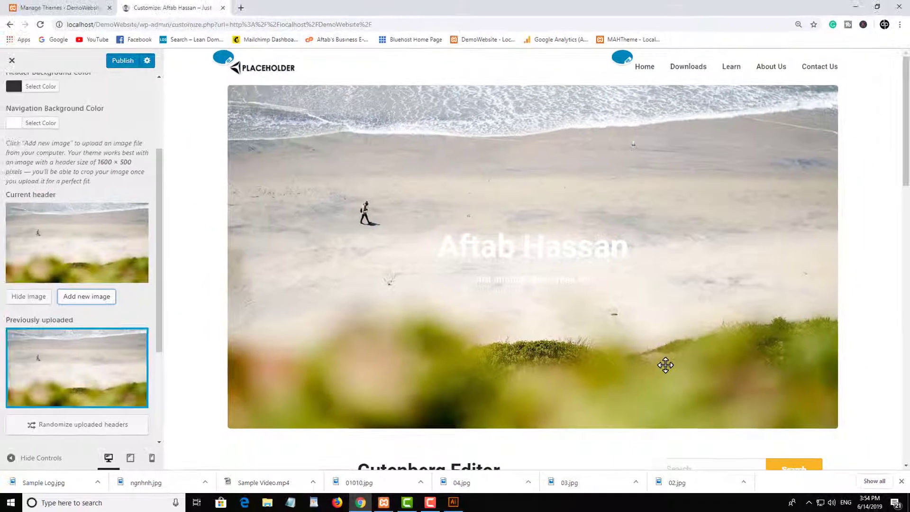
{"action": "scroll", "coordinate": [639, 332], "scroll_direction": "down", "scroll_amount": 3}
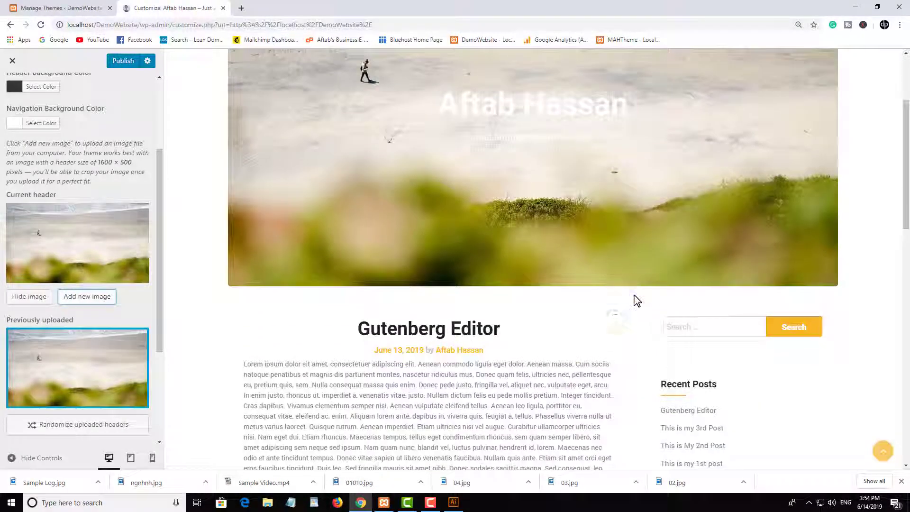
{"action": "scroll", "coordinate": [634, 299], "scroll_direction": "up", "scroll_amount": 3}
{"action": "scroll", "coordinate": [490, 254], "scroll_direction": "down", "scroll_amount": 3}
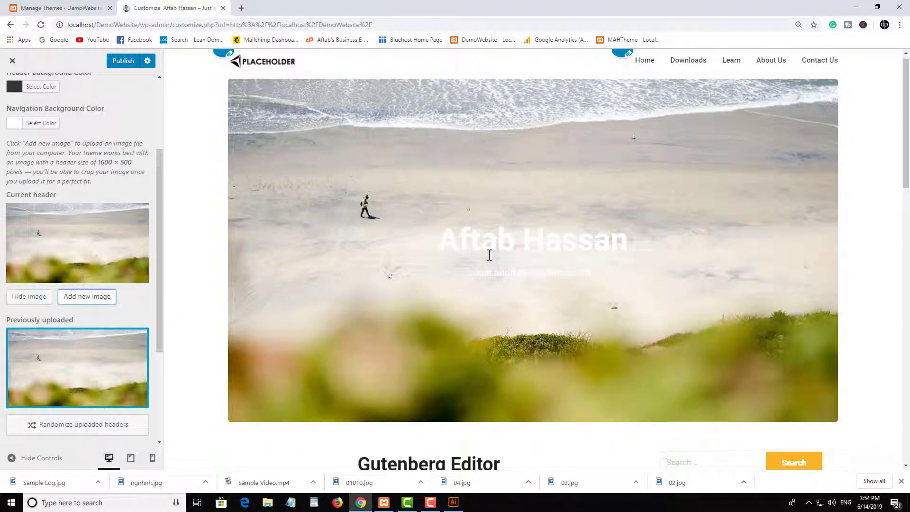
{"action": "scroll", "coordinate": [492, 249], "scroll_direction": "up", "scroll_amount": 3}
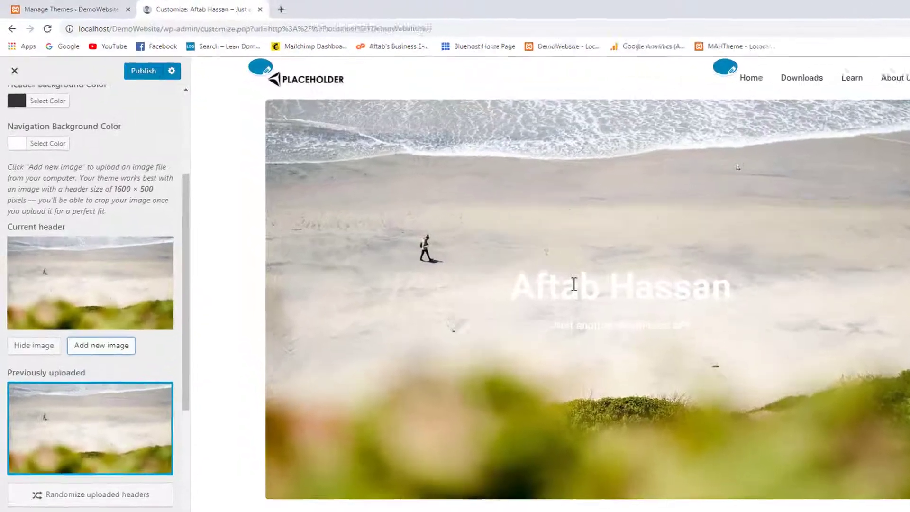
{"action": "scroll", "coordinate": [61, 151], "scroll_direction": "up", "scroll_amount": 3}
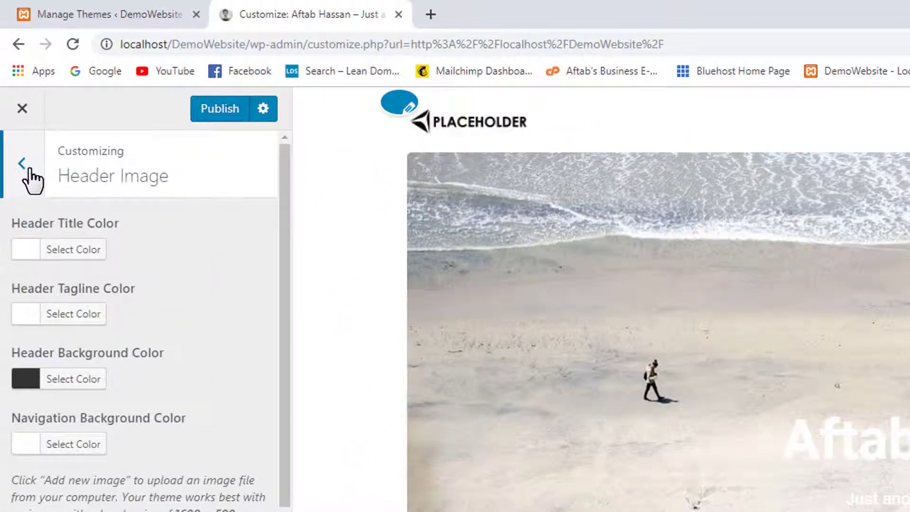
Look at the Background Image settings, leave no image set, and return to the main list.
{"action": "left_click", "coordinate": [27, 175]}
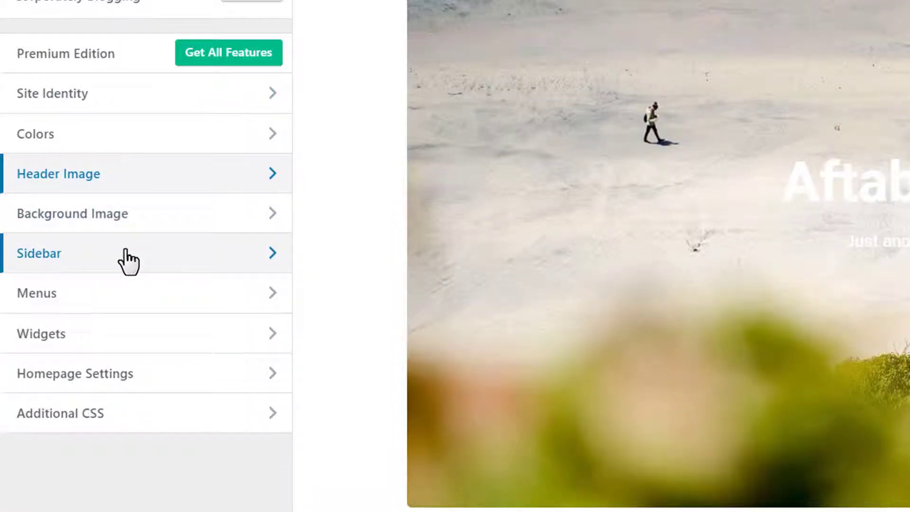
{"action": "left_click", "coordinate": [149, 217]}
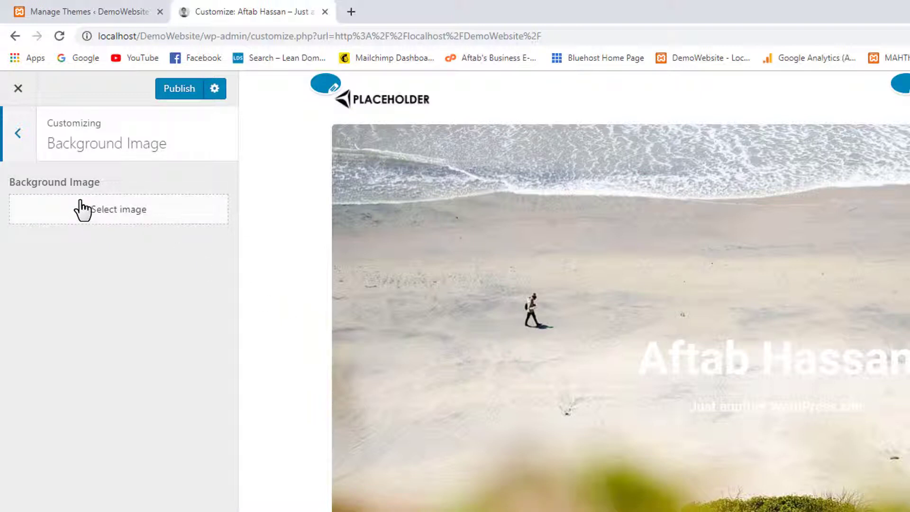
{"action": "left_click", "coordinate": [28, 140]}
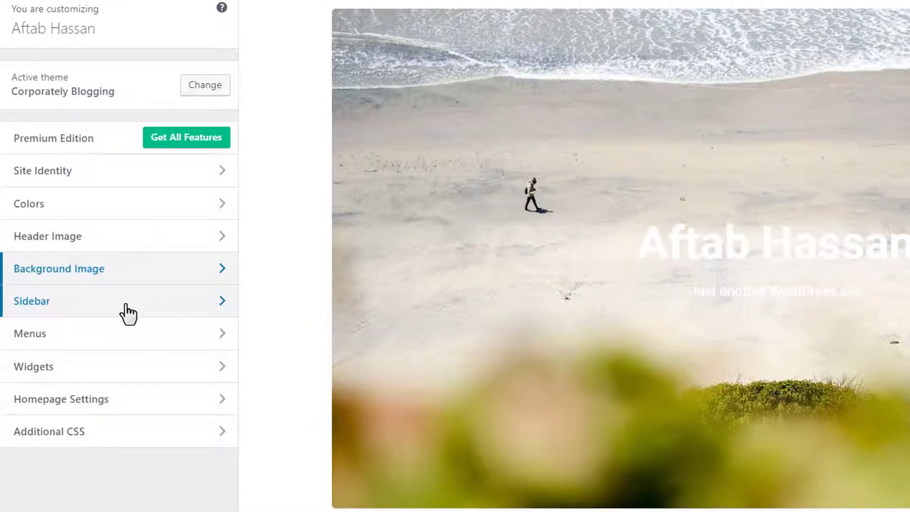
{"action": "left_click", "coordinate": [126, 307]}
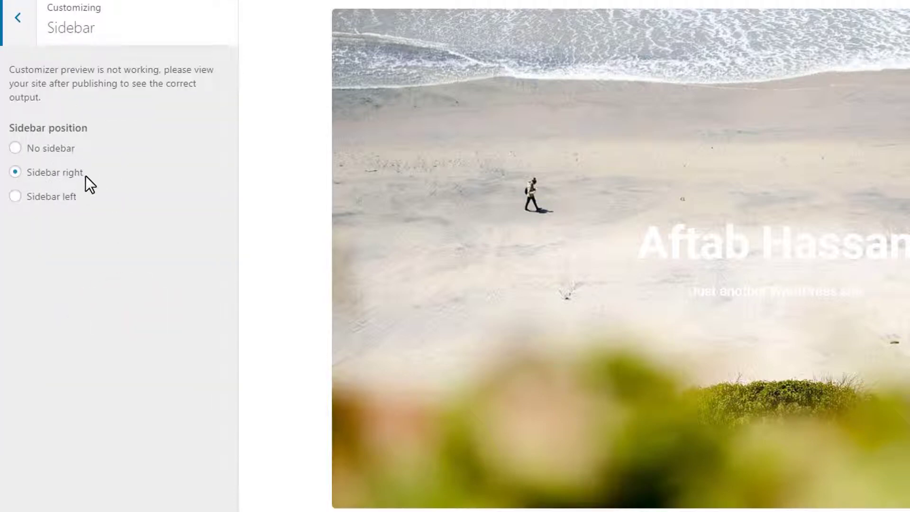
{"action": "scroll", "coordinate": [527, 275], "scroll_direction": "down", "scroll_amount": 10}
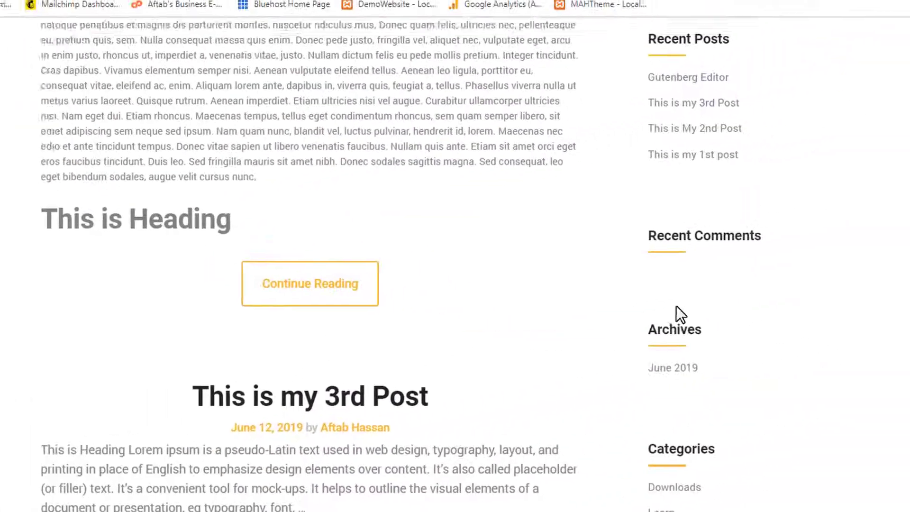
{"action": "scroll", "coordinate": [711, 280], "scroll_direction": "up", "scroll_amount": 3}
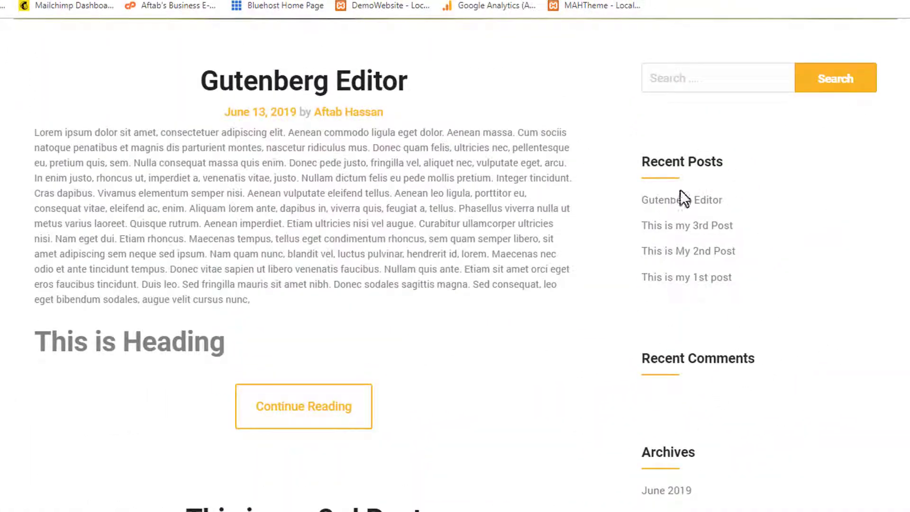
{"action": "scroll", "coordinate": [778, 195], "scroll_direction": "down", "scroll_amount": 5}
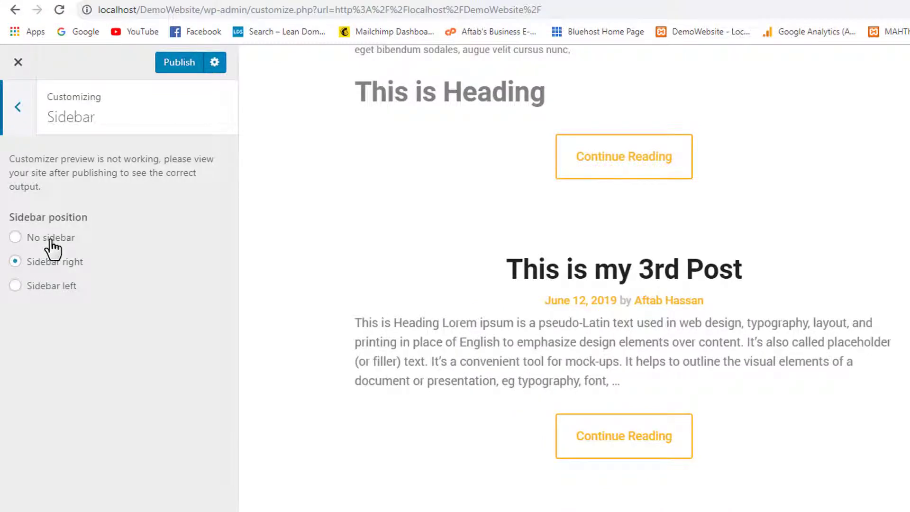
{"action": "left_click", "coordinate": [51, 239]}
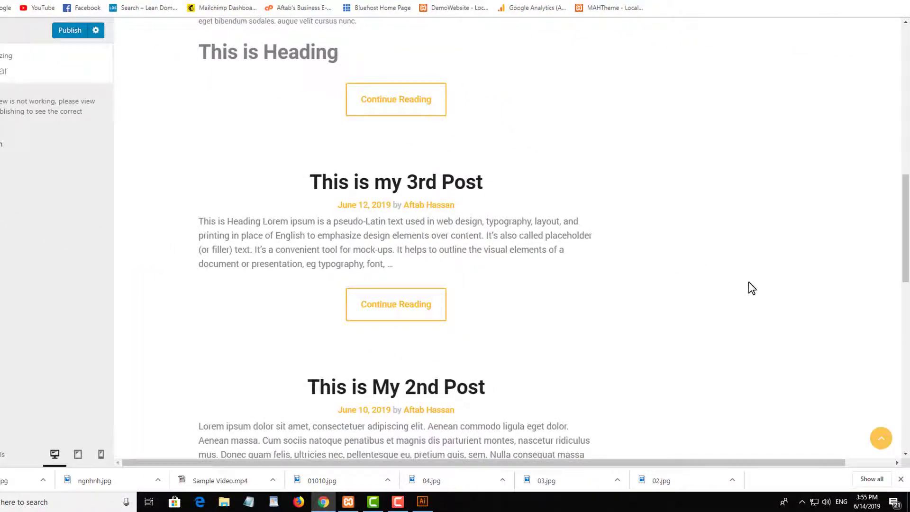
{"action": "scroll", "coordinate": [752, 288], "scroll_direction": "up", "scroll_amount": 9}
{"action": "scroll", "coordinate": [726, 292], "scroll_direction": "down", "scroll_amount": 4}
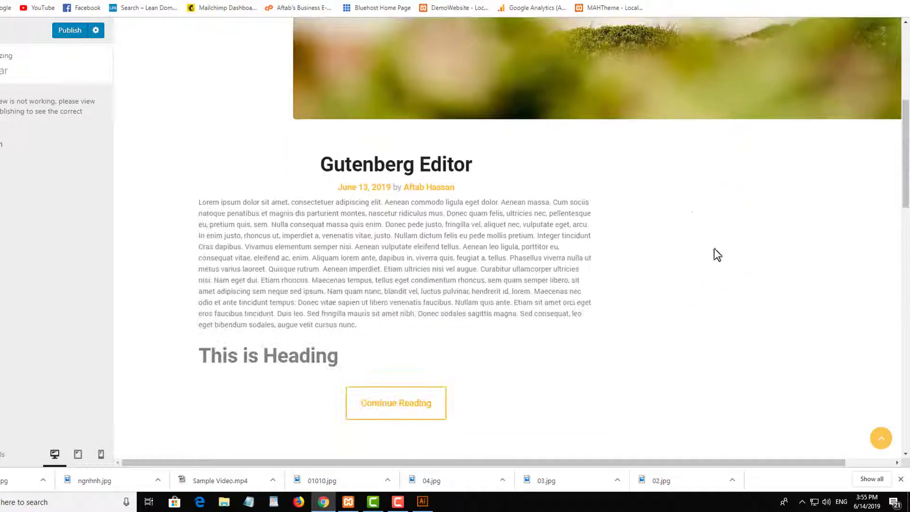
{"action": "scroll", "coordinate": [701, 286], "scroll_direction": "up", "scroll_amount": 5}
{"action": "scroll", "coordinate": [700, 286], "scroll_direction": "down", "scroll_amount": 4}
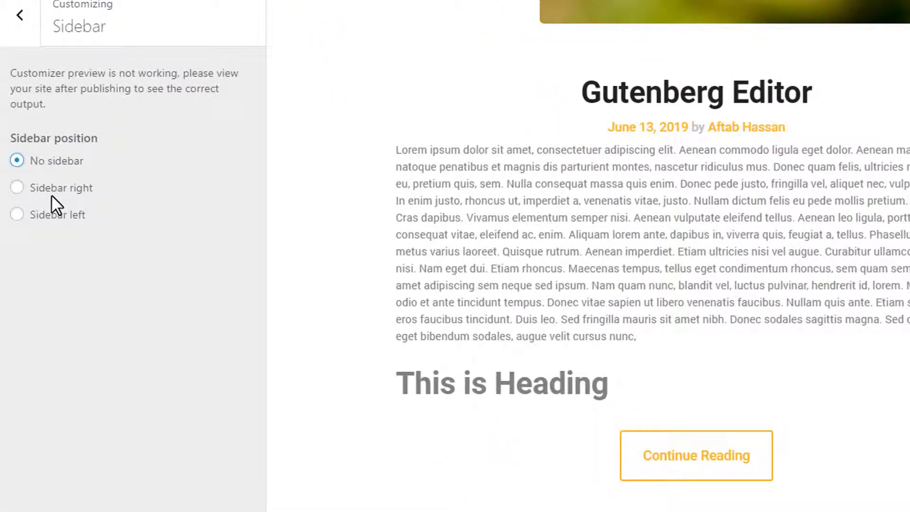
{"action": "left_click", "coordinate": [57, 221]}
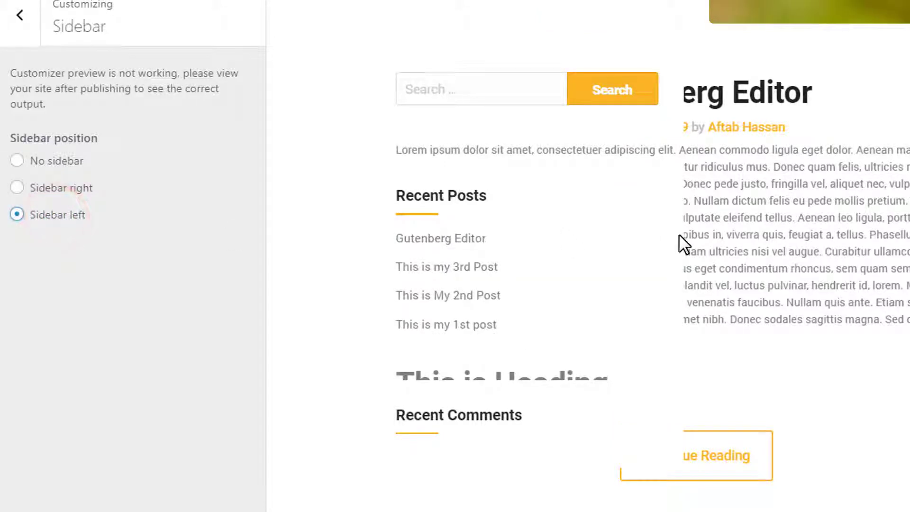
{"action": "scroll", "coordinate": [576, 256], "scroll_direction": "down", "scroll_amount": 5}
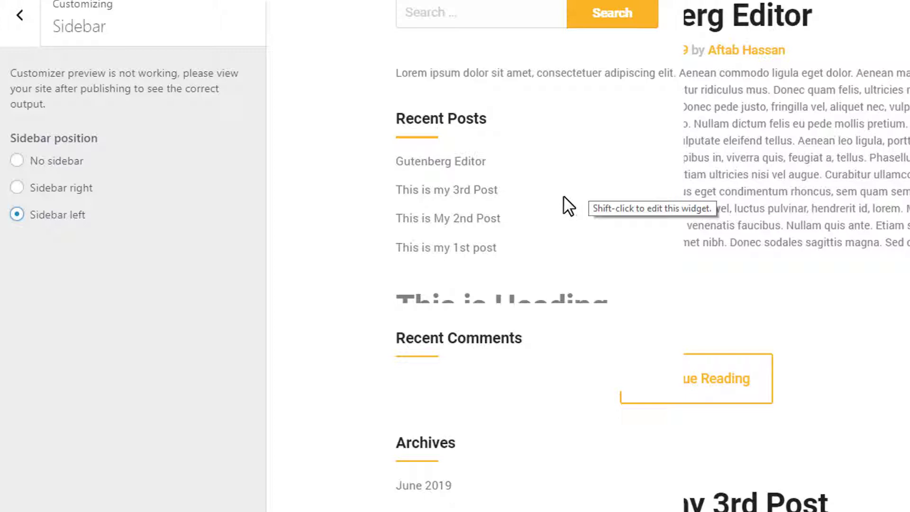
{"action": "left_click", "coordinate": [60, 192]}
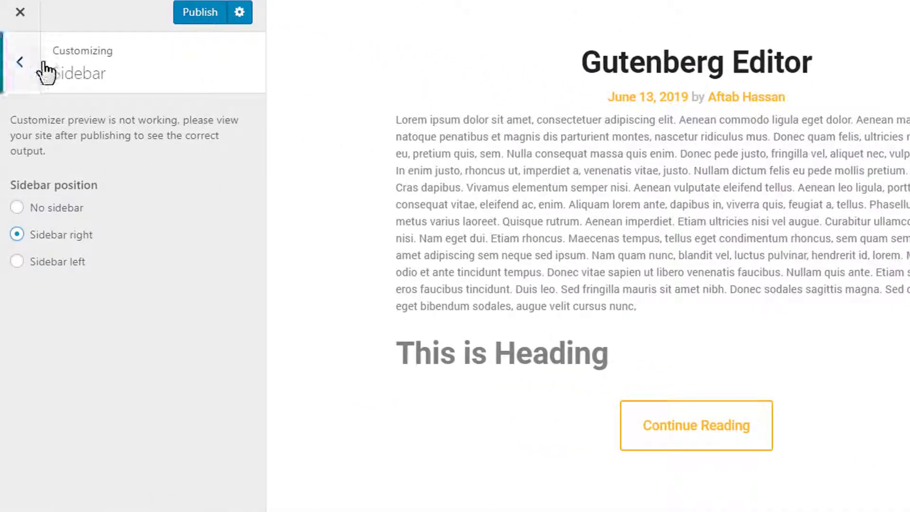
Open the Main Menus menu, inspect its Home item, and return to the Menus panel.
{"action": "left_click", "coordinate": [22, 76]}
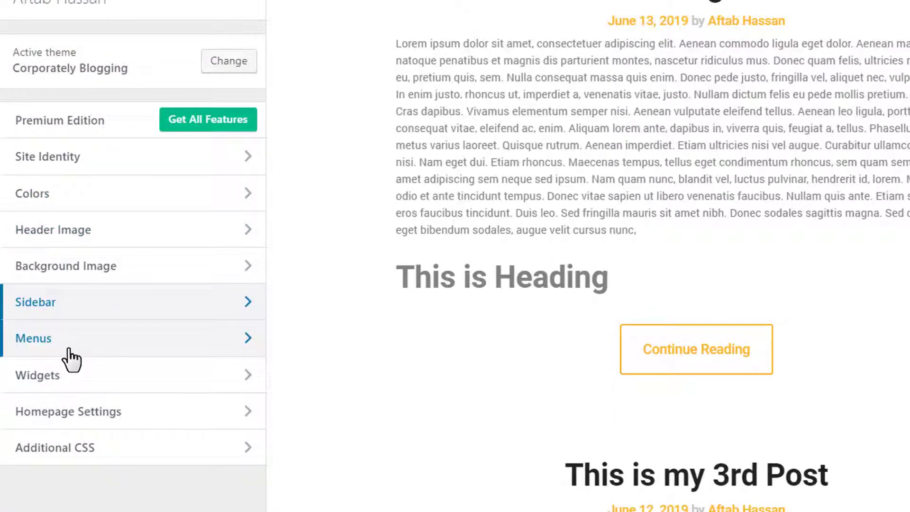
{"action": "left_click", "coordinate": [73, 344]}
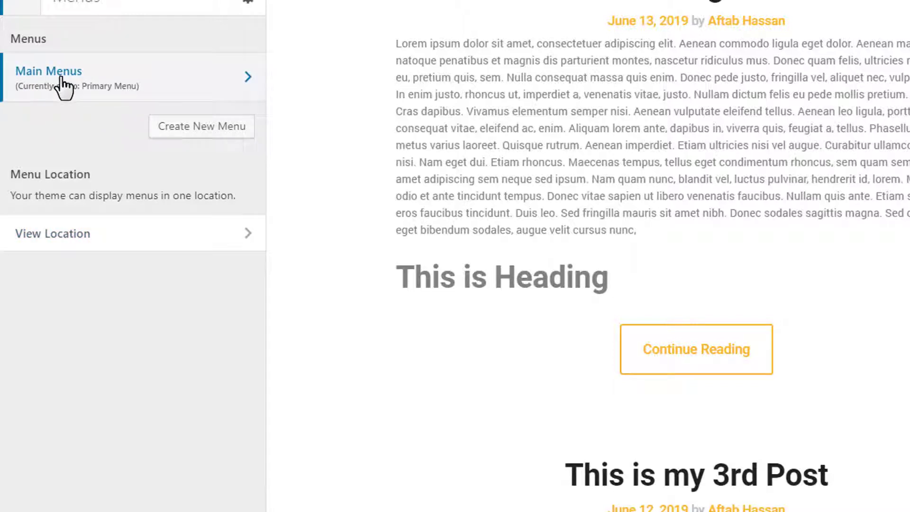
{"action": "left_click", "coordinate": [113, 73]}
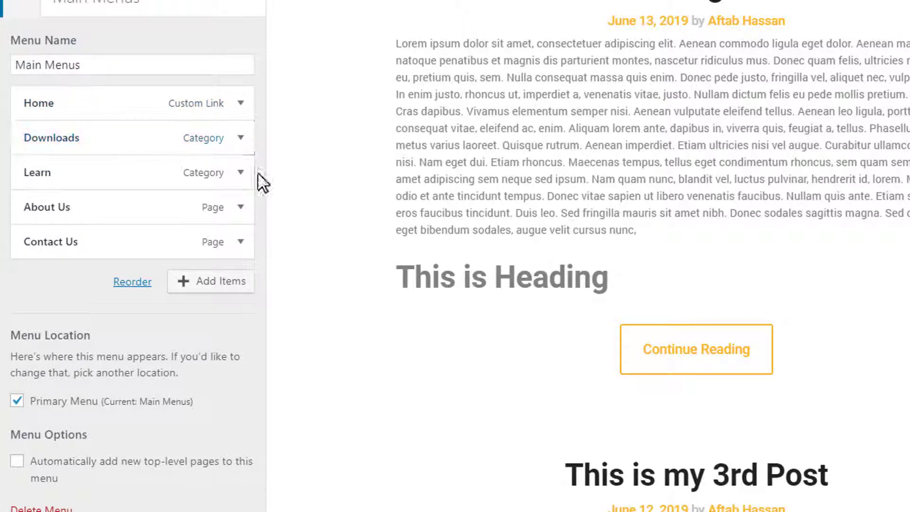
{"action": "scroll", "coordinate": [457, 166], "scroll_direction": "up", "scroll_amount": 10}
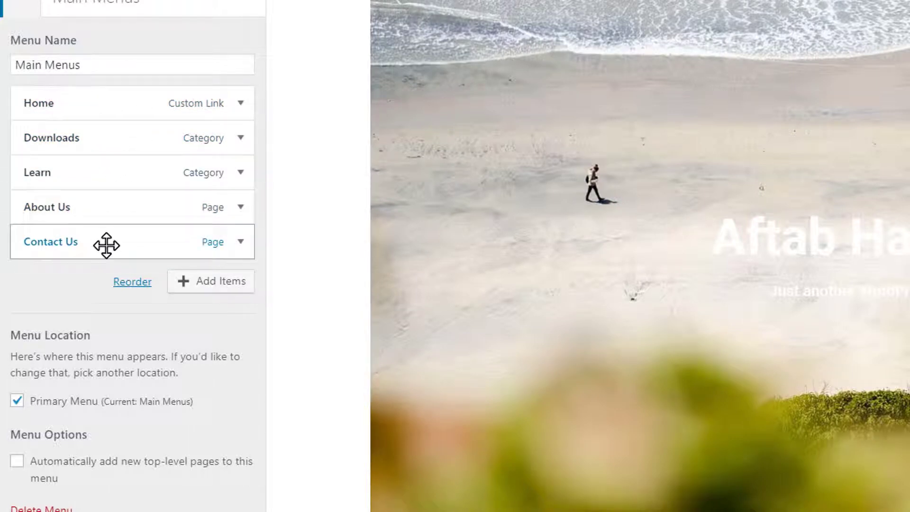
{"action": "left_click", "coordinate": [136, 108]}
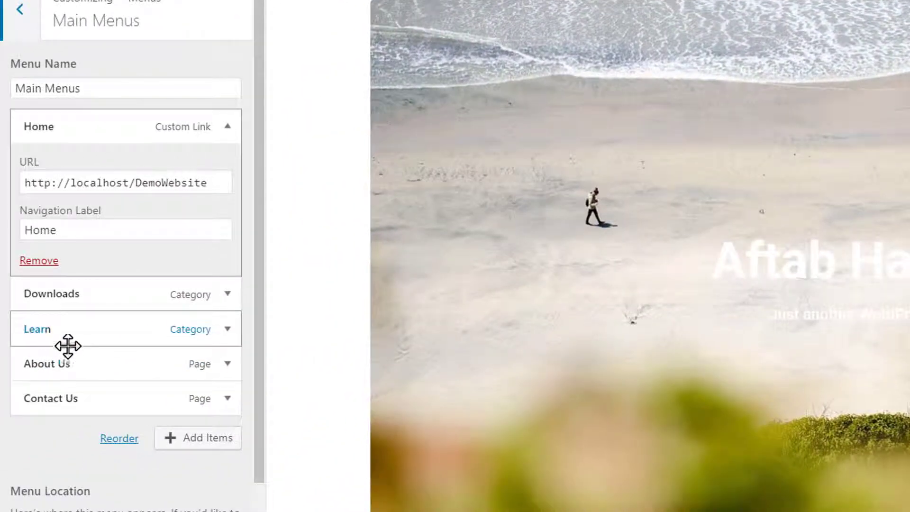
{"action": "scroll", "coordinate": [112, 214], "scroll_direction": "down", "scroll_amount": 2}
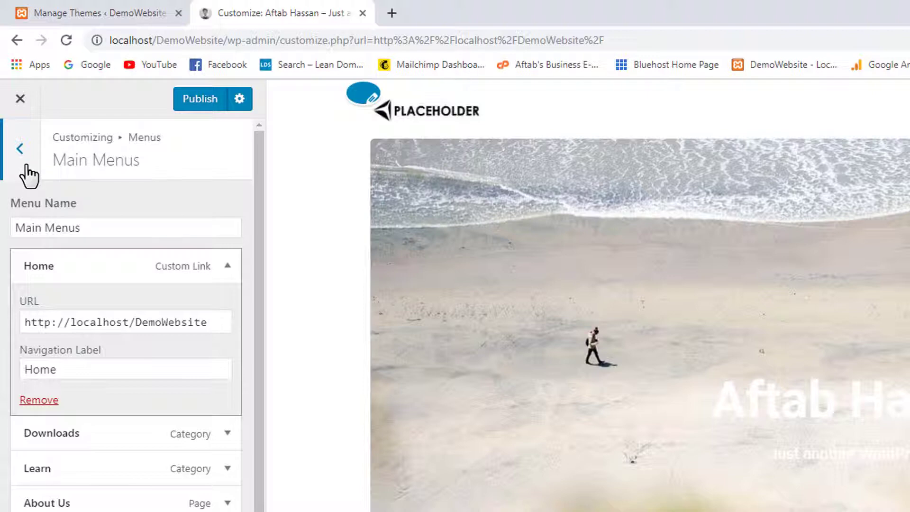
{"action": "left_click", "coordinate": [24, 163]}
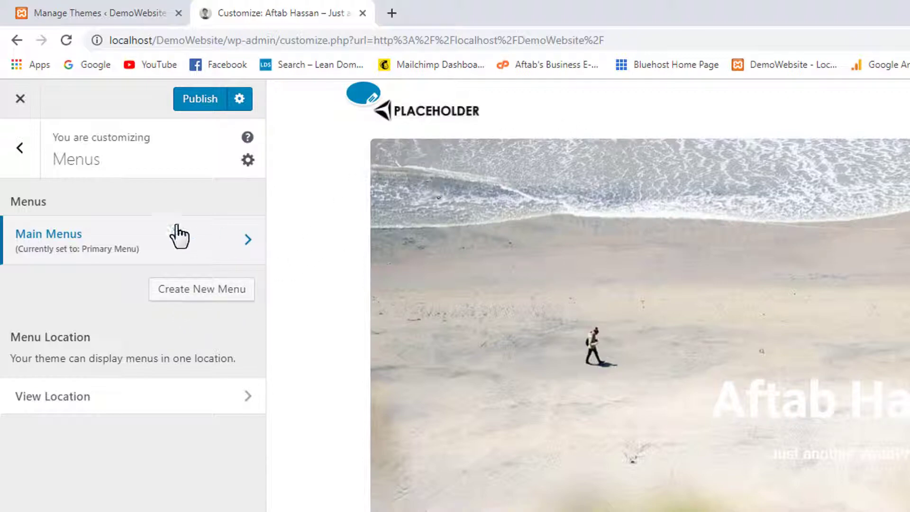
Review the five widget areas, including Sidebar and Footer Widgets, then go back to the main section list.
{"action": "left_click", "coordinate": [28, 165]}
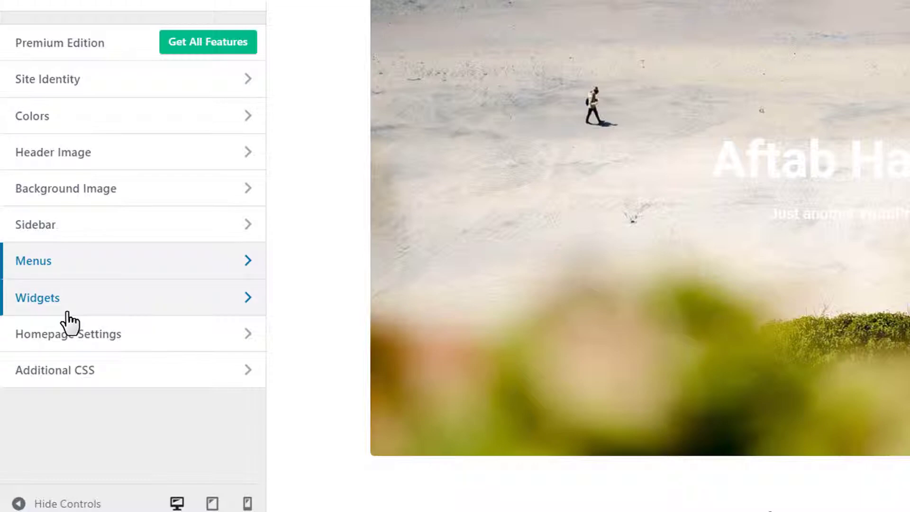
{"action": "left_click", "coordinate": [97, 301]}
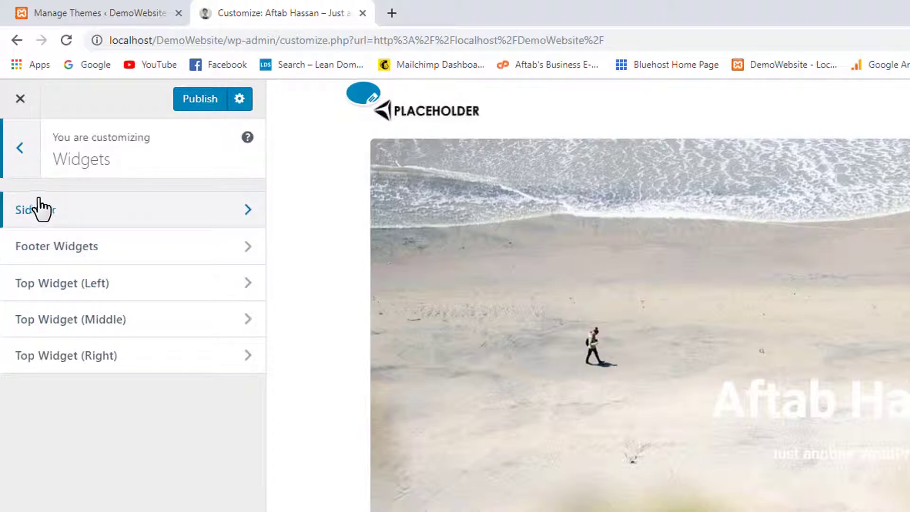
{"action": "left_click", "coordinate": [23, 156]}
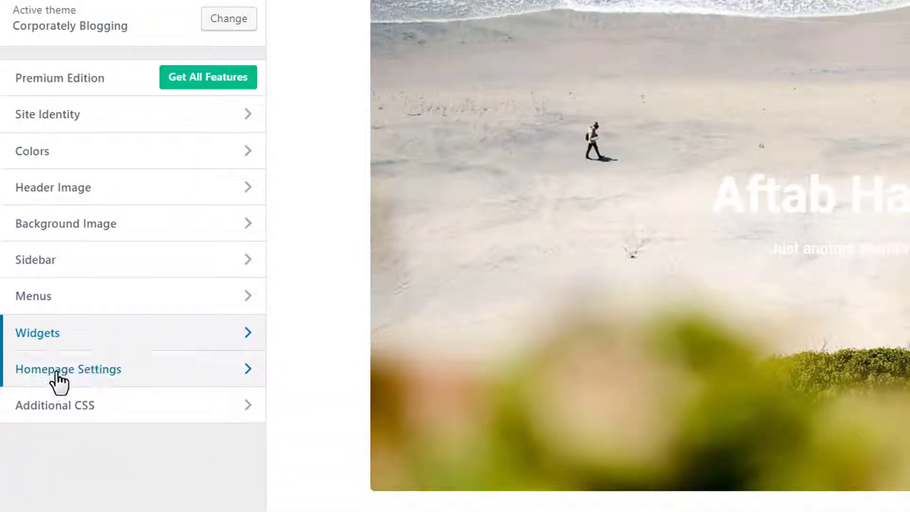
In Homepage Settings, briefly select A static page, then set the homepage back to Your latest posts.
{"action": "left_click", "coordinate": [124, 371]}
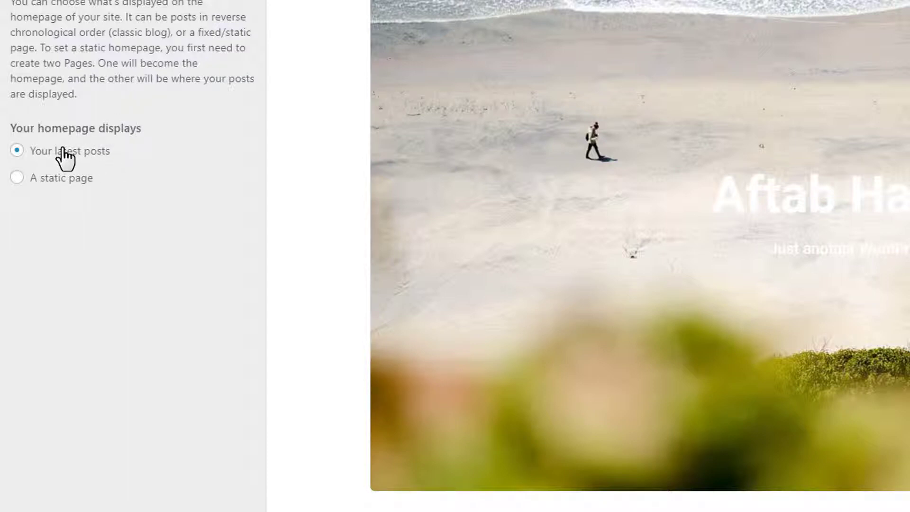
{"action": "scroll", "coordinate": [630, 30], "scroll_direction": "down", "scroll_amount": 10}
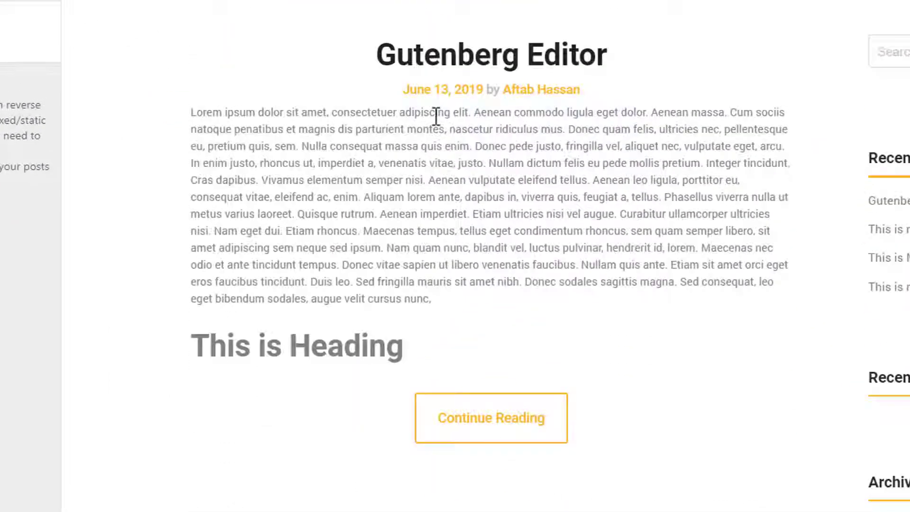
{"action": "scroll", "coordinate": [436, 116], "scroll_direction": "up", "scroll_amount": 3}
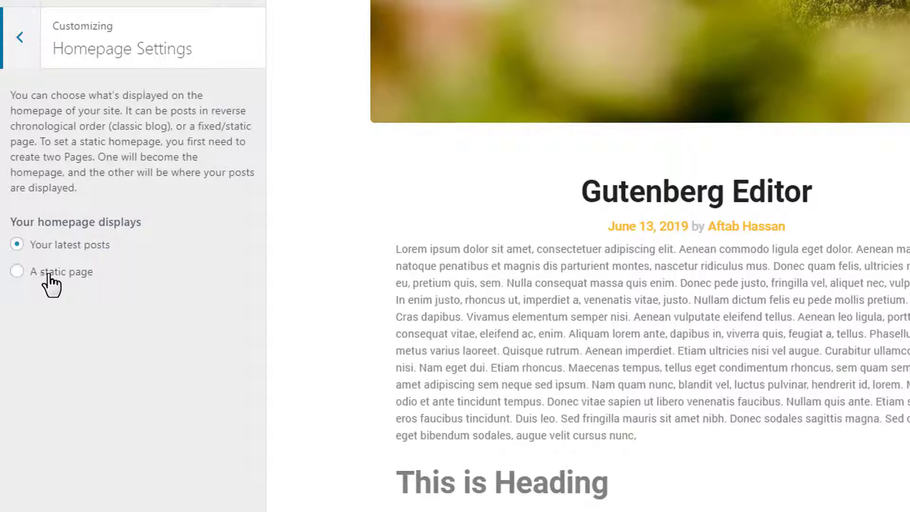
{"action": "left_click", "coordinate": [51, 273]}
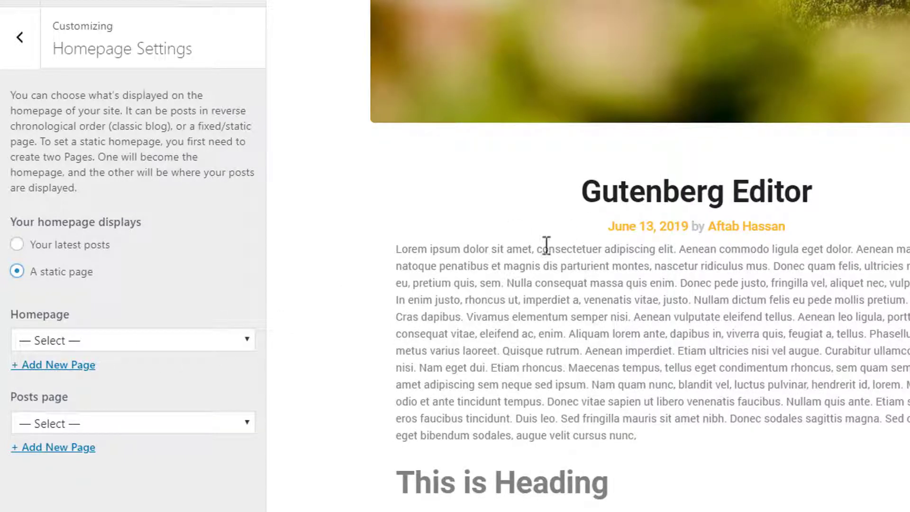
{"action": "left_click", "coordinate": [70, 246]}
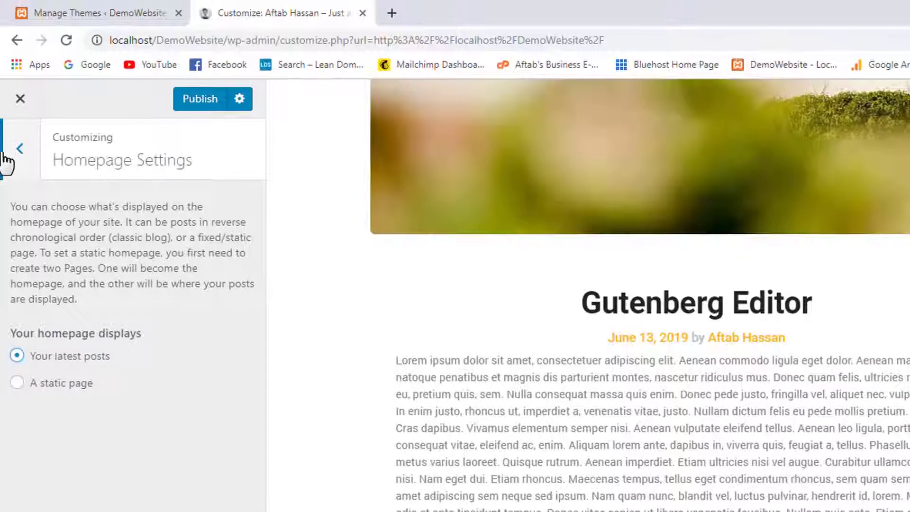
Publish the customizations despite the one invalid sidebar setting, then scroll the live blog page.
{"action": "left_click", "coordinate": [36, 157]}
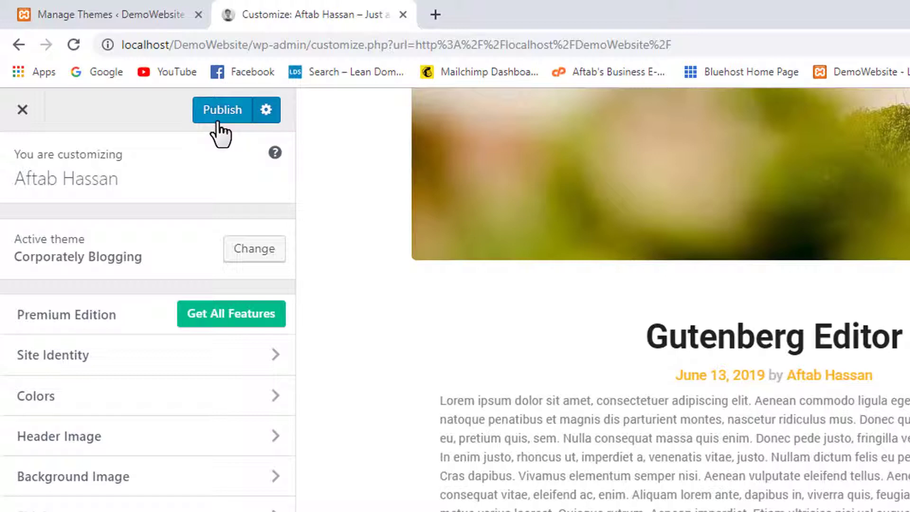
{"action": "left_click", "coordinate": [220, 121]}
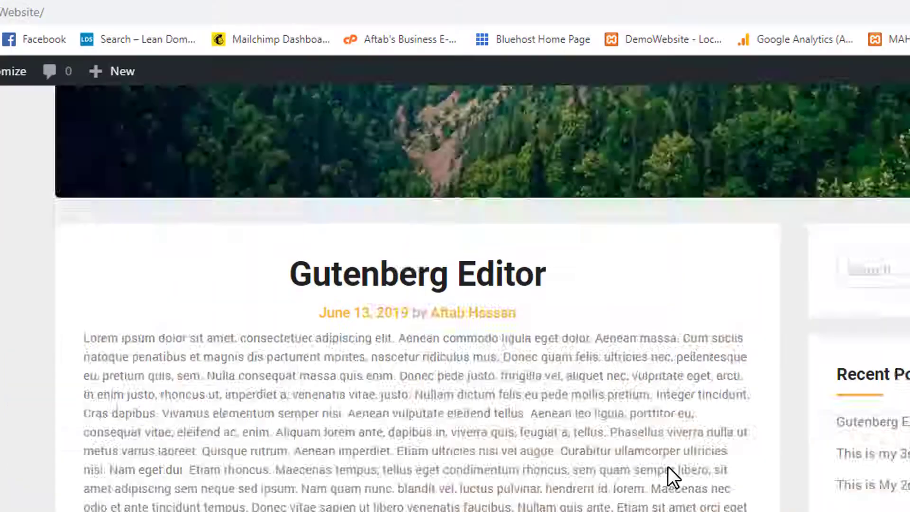
{"action": "scroll", "coordinate": [668, 467], "scroll_direction": "down", "scroll_amount": 3}
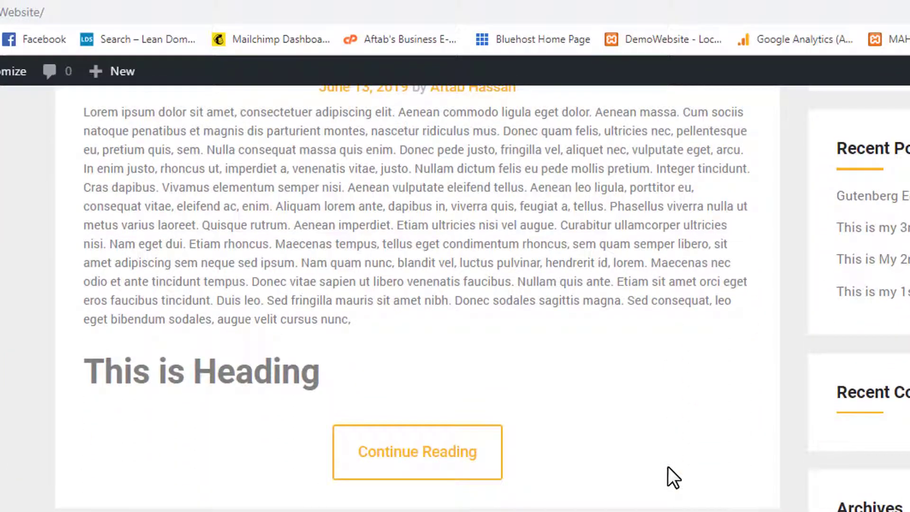